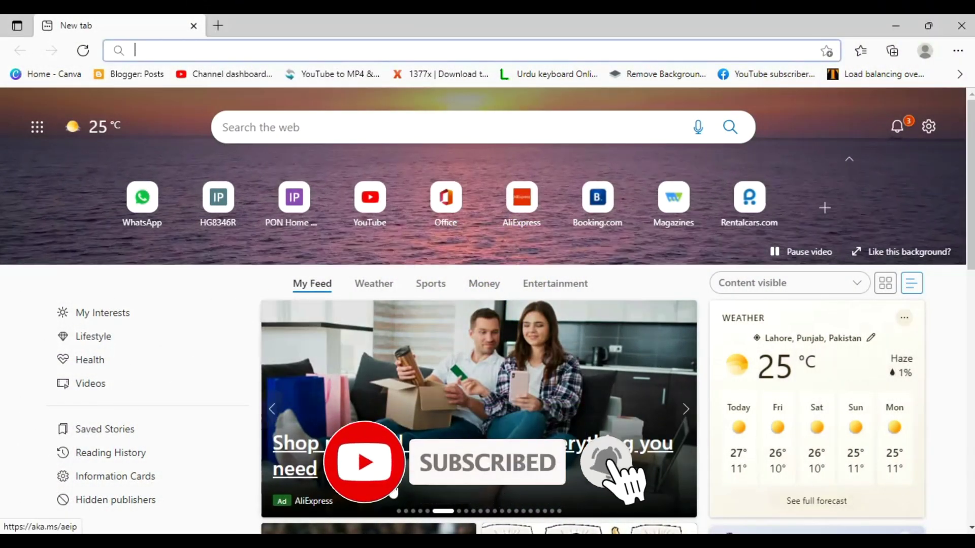
- Load the Linksys setup page at 192.168.1.1 in Edge, with the router ping window kept visible
key(alt+Tab)
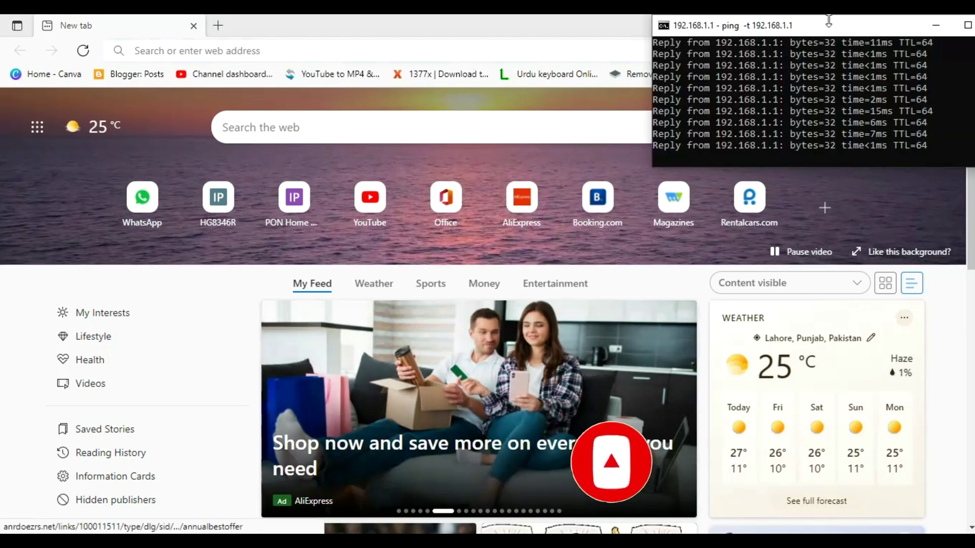
drag(838, 30, 845, 126)
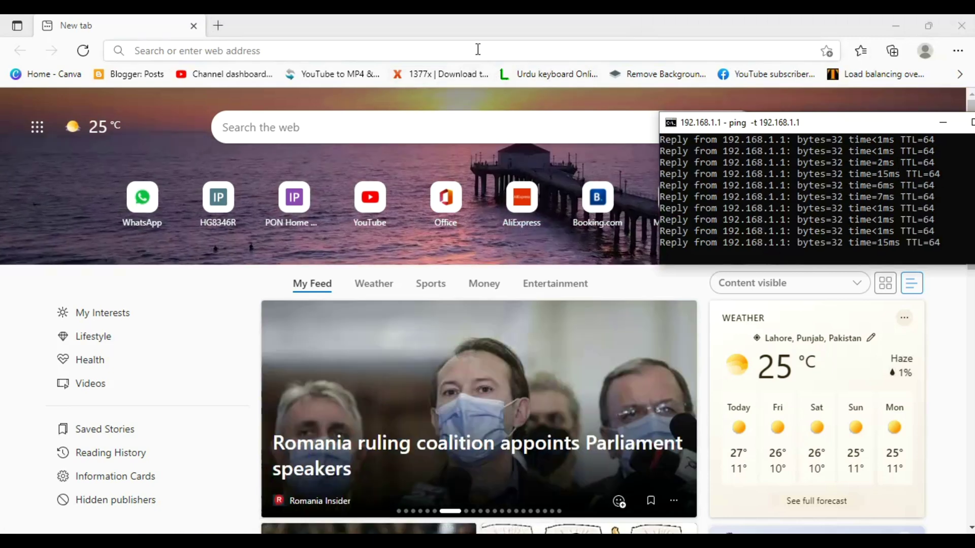
click(478, 49)
text(192.168)
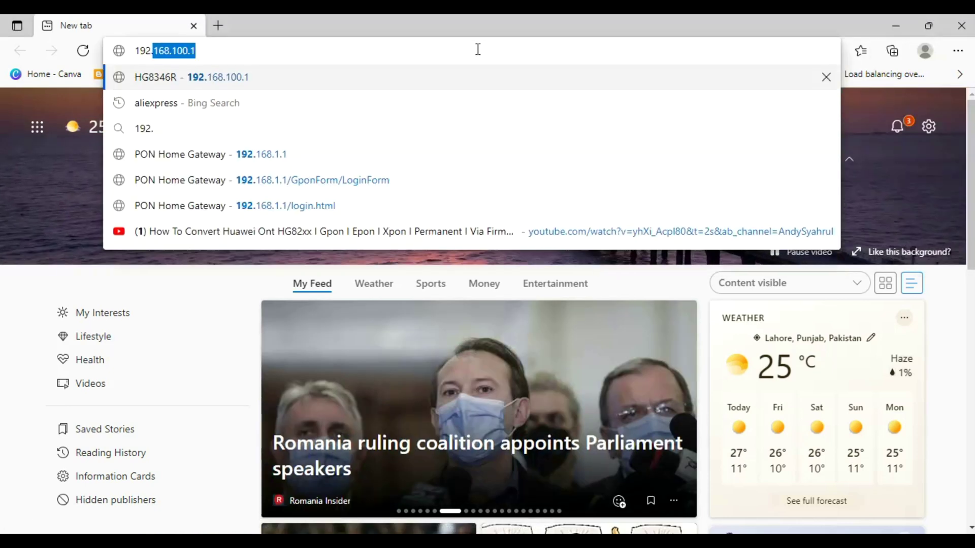
text(.1.1/ui/dynamic/setup/check_internet.html)
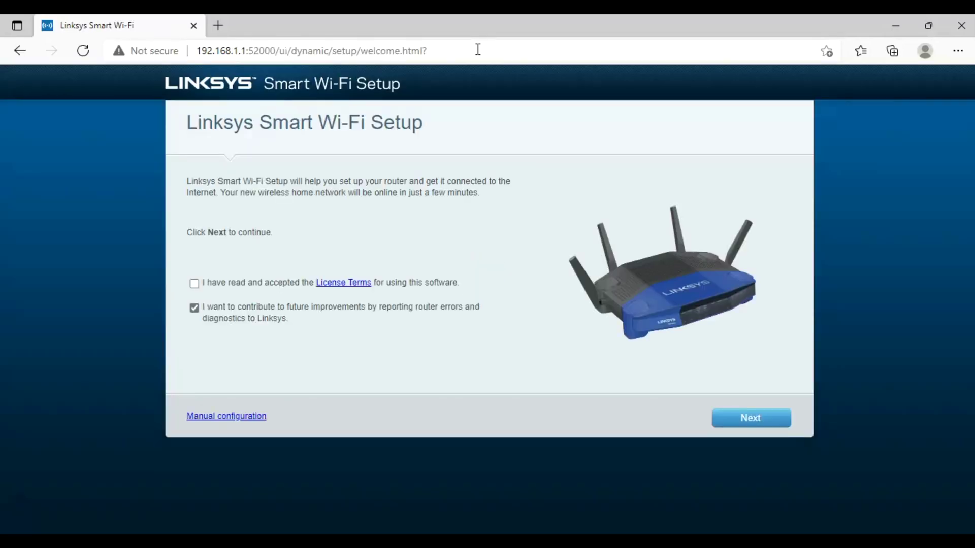
- Accept the licence terms and let the firmware update run with automatic updates on
click(757, 420)
click(769, 420)
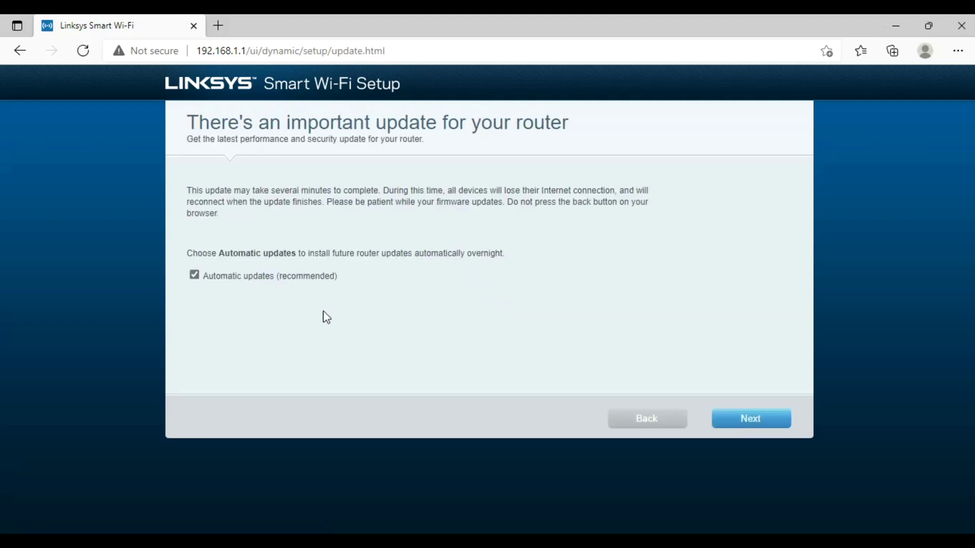
click(736, 416)
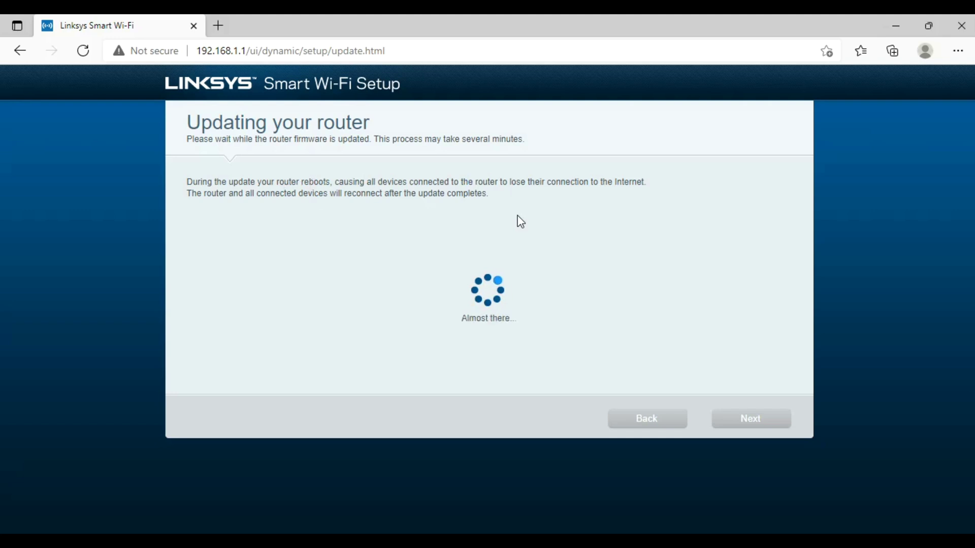
key(alt+Tab)
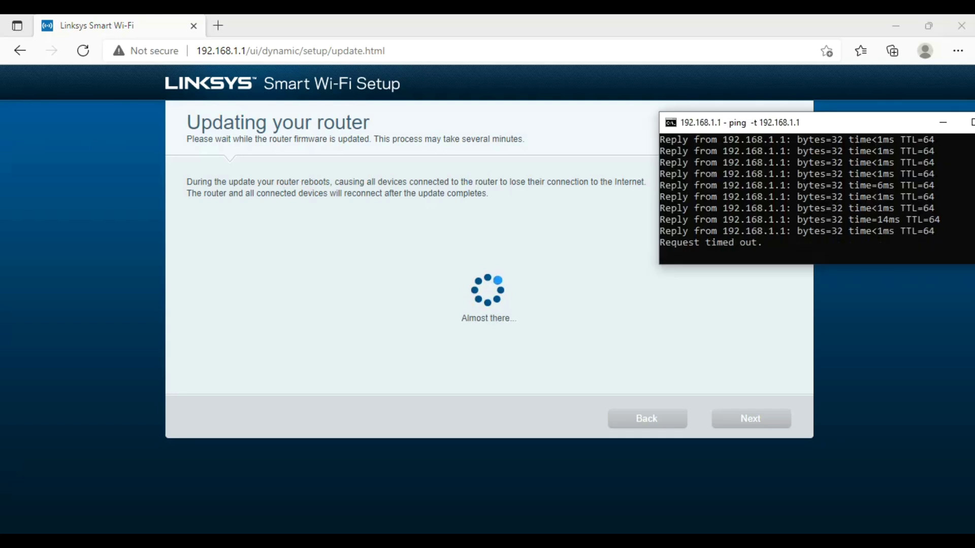
key(alt+Tab)
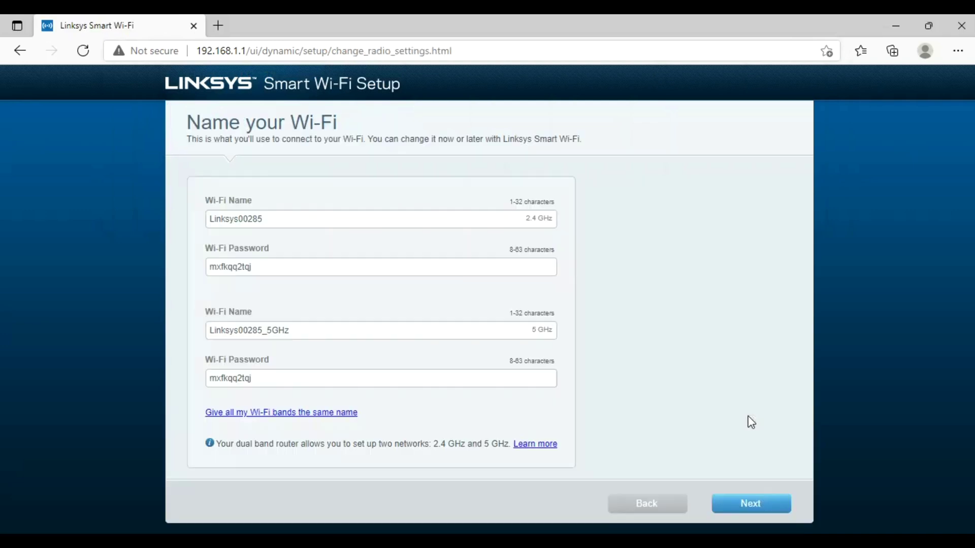
- Rename the wireless networks to Home Net 2.4G and Home Net 5G
triple_click(311, 221)
text(Home Net 2.4G)
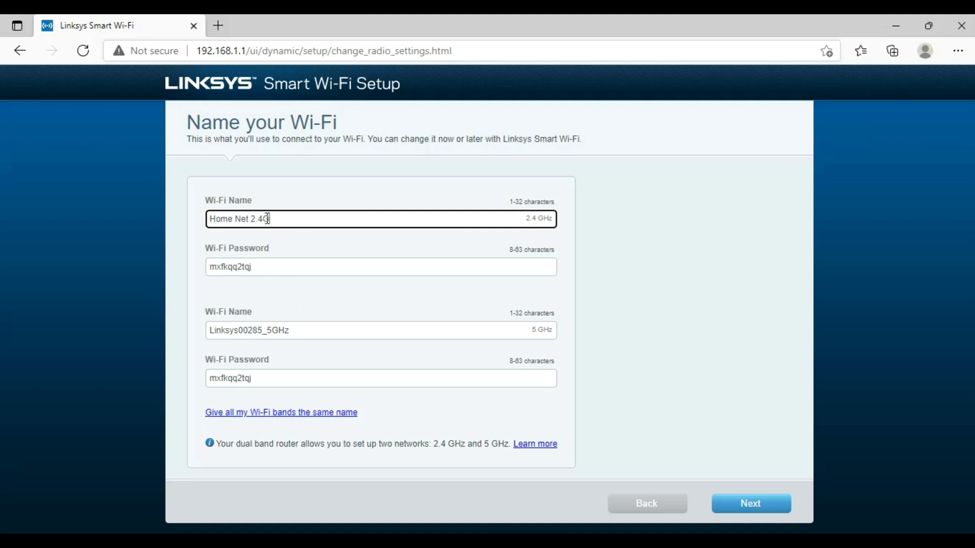
drag(268, 219, 193, 218)
key(ctrl+c)
triple_click(302, 335)
key(ctrl+v)
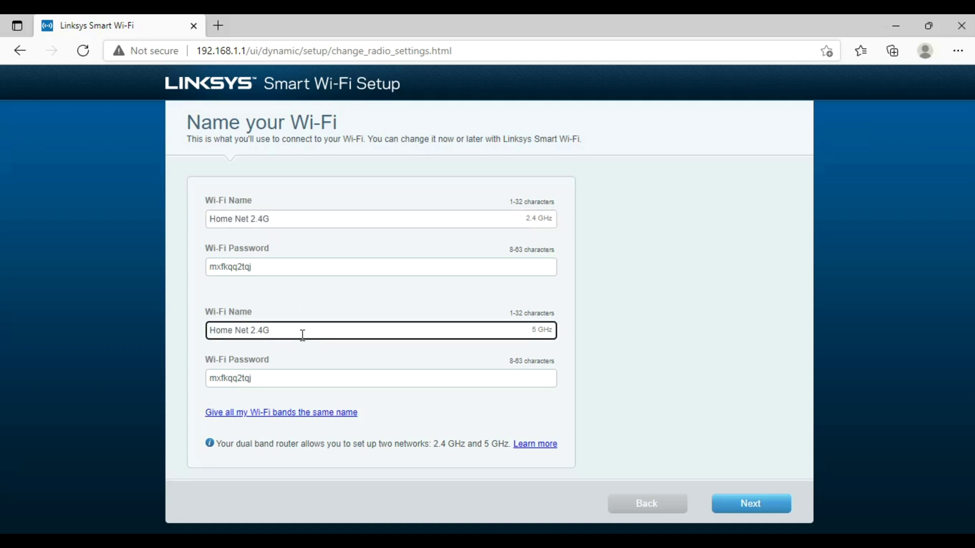
- Enter new Wi-Fi passwords for both bands and save the wireless settings
triple_click(278, 266)
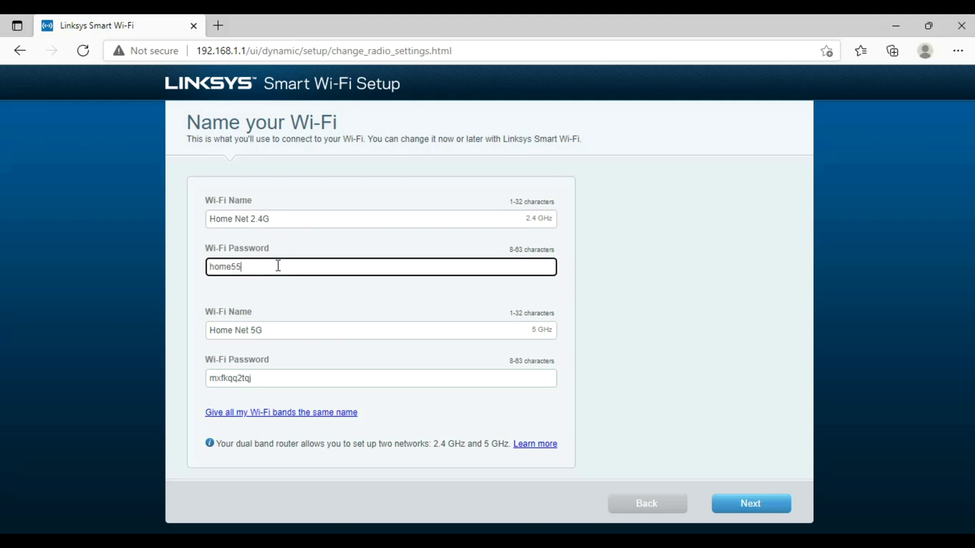
triple_click(278, 378)
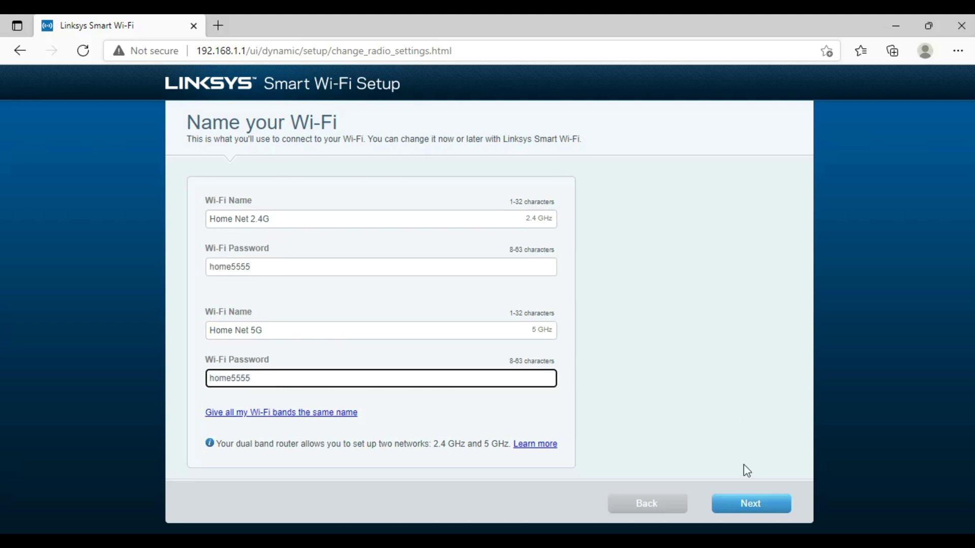
click(753, 502)
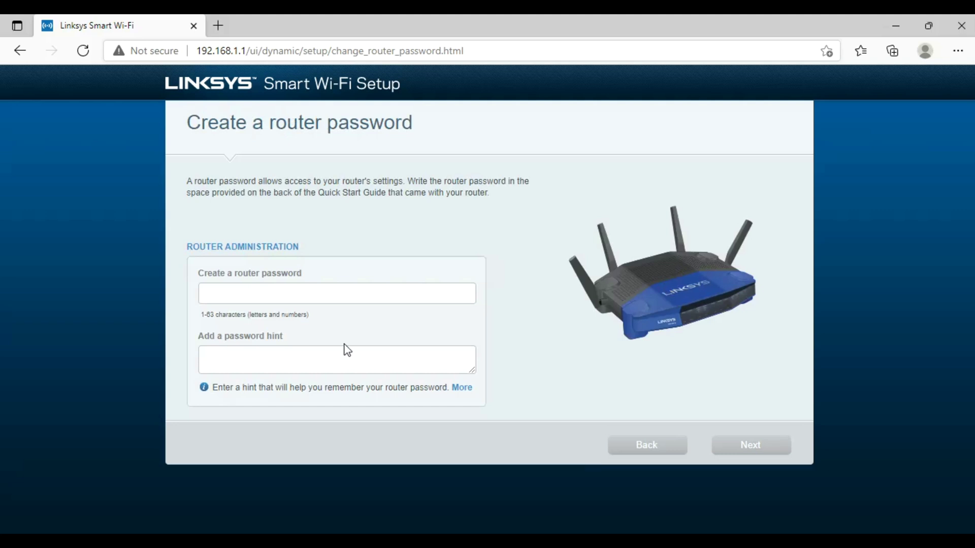
- Create the router admin password with a hint and continue past the setup summary
click(247, 298)
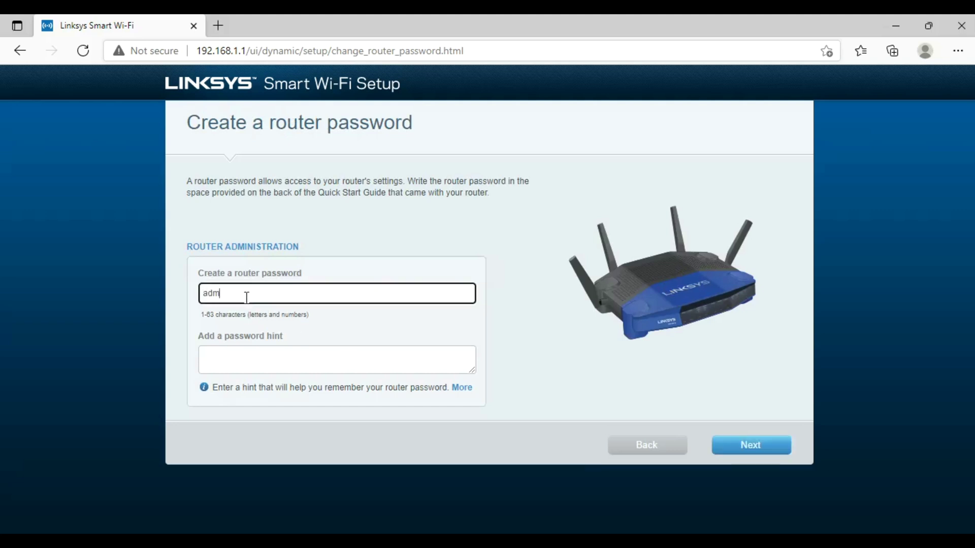
key(Tab)
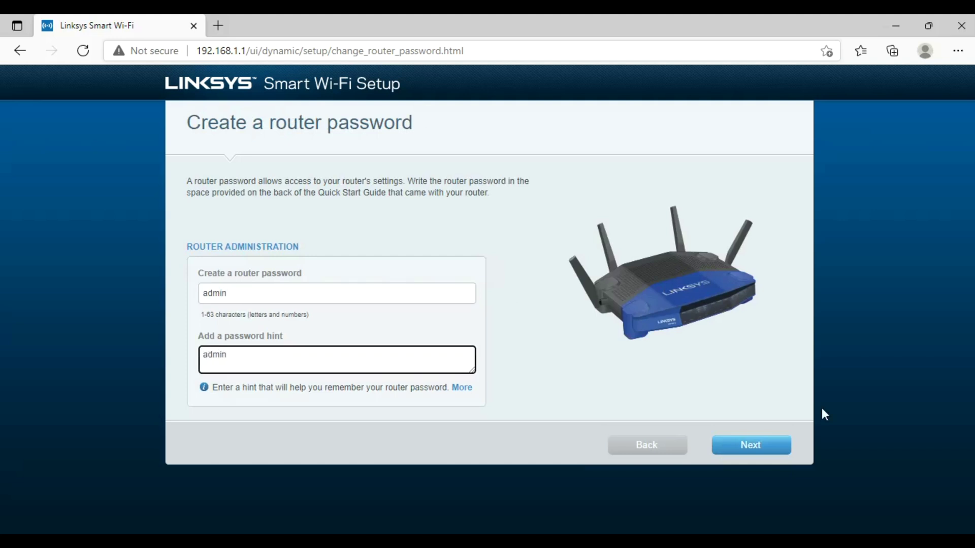
click(760, 450)
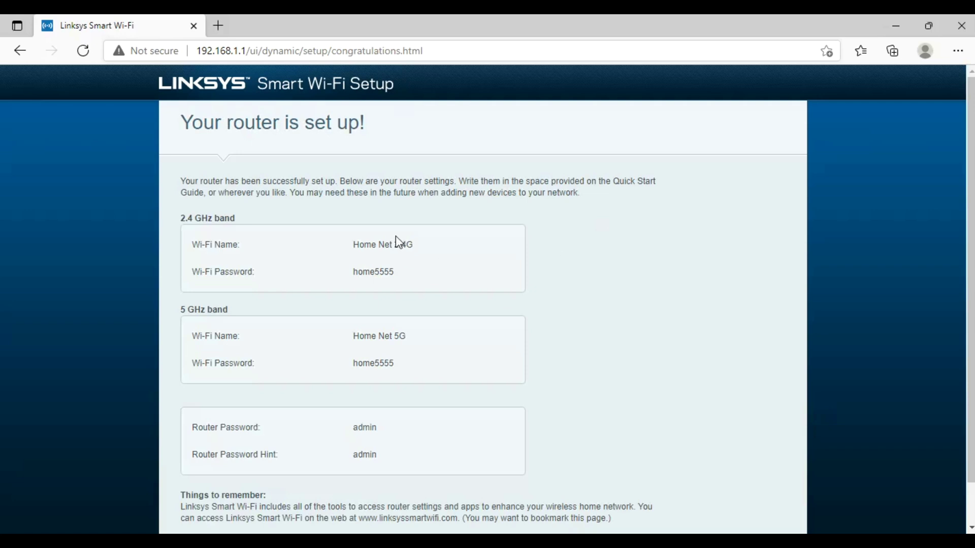
scroll(559, 436, down, 1)
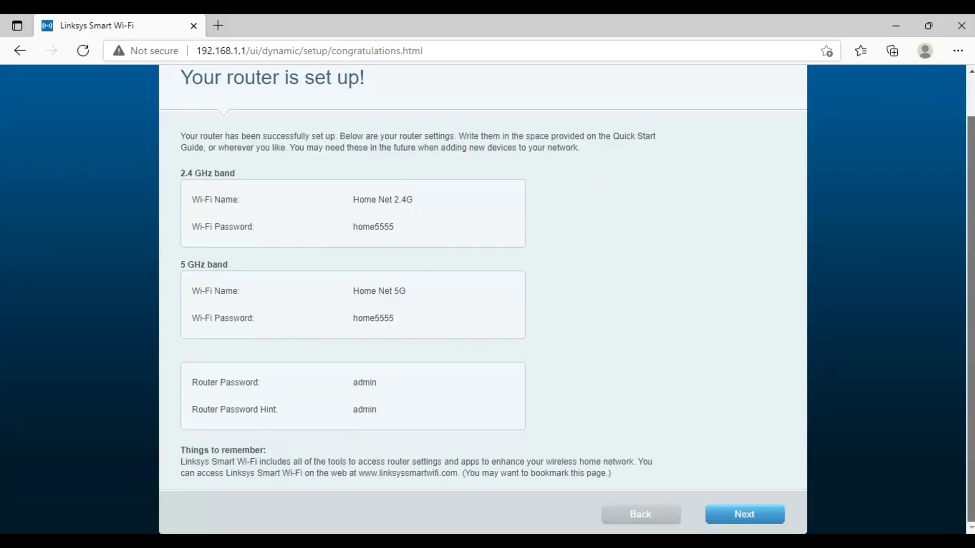
click(743, 515)
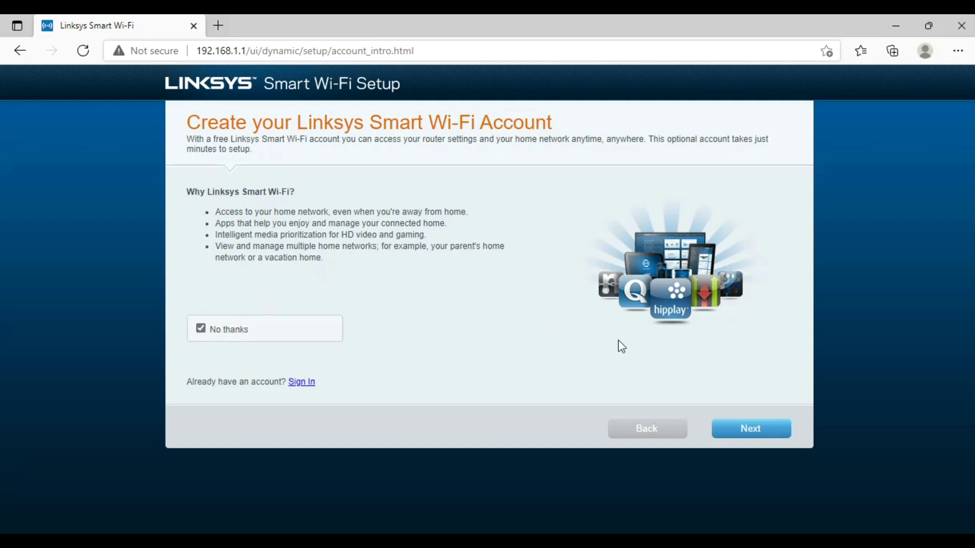
- Skip the Linksys account, then open the full Wi-Fi Settings from the Home Net 2.4G widget
click(765, 432)
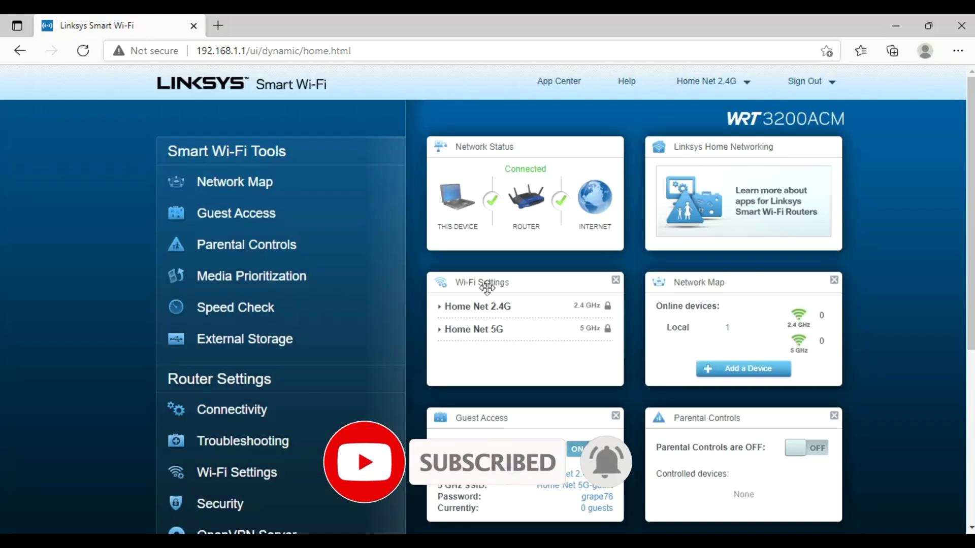
click(484, 309)
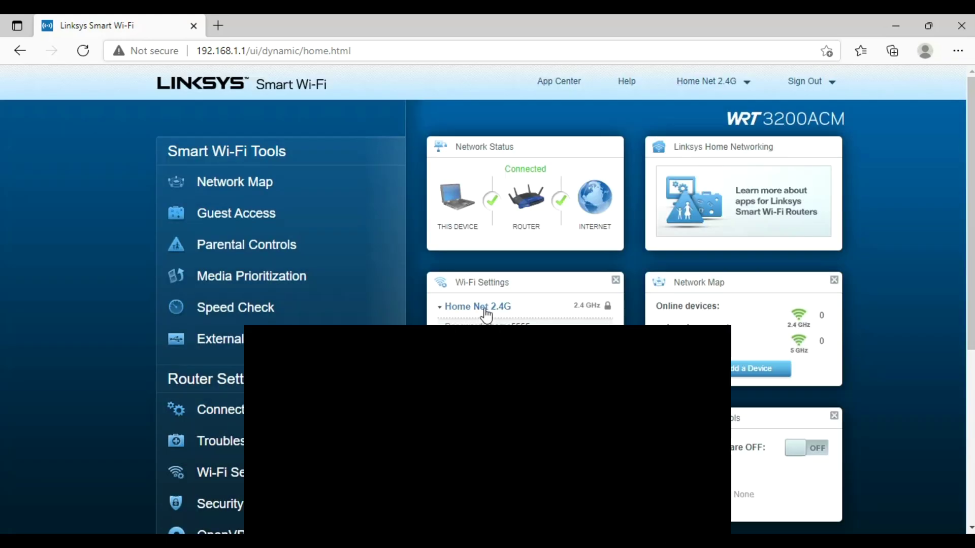
click(490, 325)
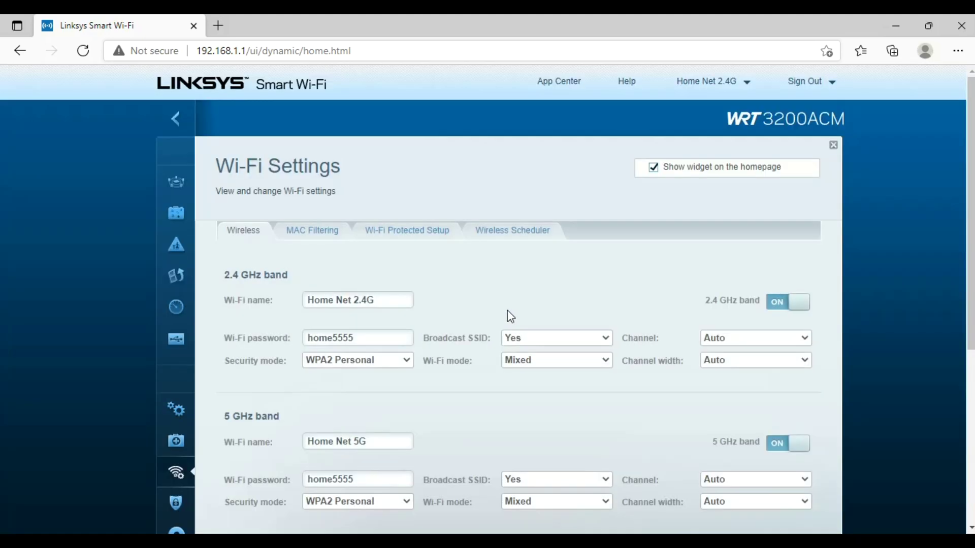
- Set the 2.4 GHz band to channel 9 and 802.11n Only, keeping Auto width and SSID broadcast
click(787, 339)
click(782, 461)
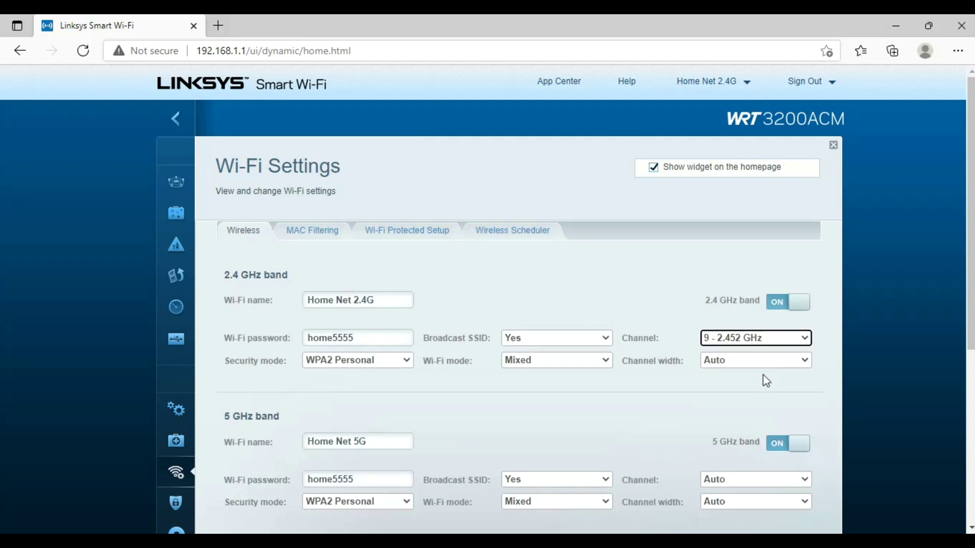
click(767, 361)
click(573, 366)
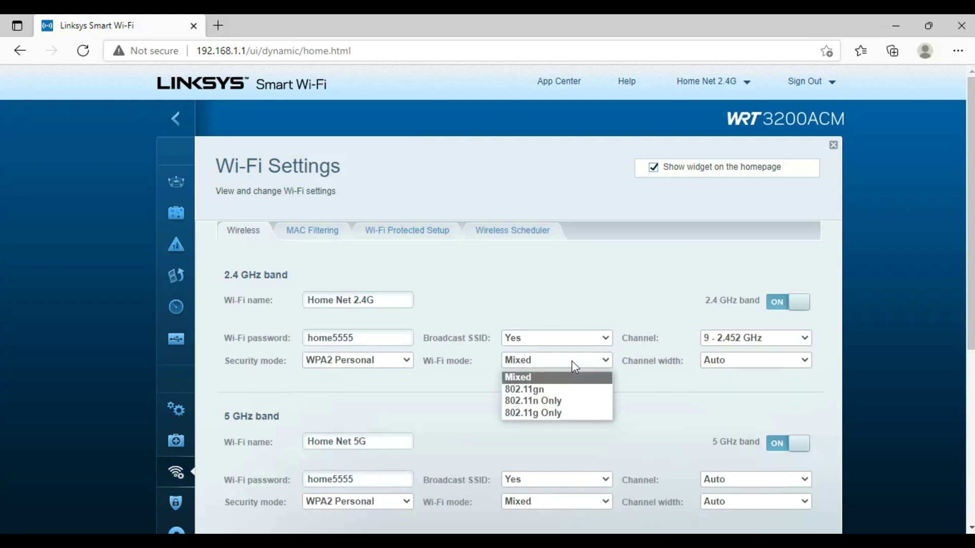
click(584, 401)
click(772, 362)
click(628, 399)
click(592, 337)
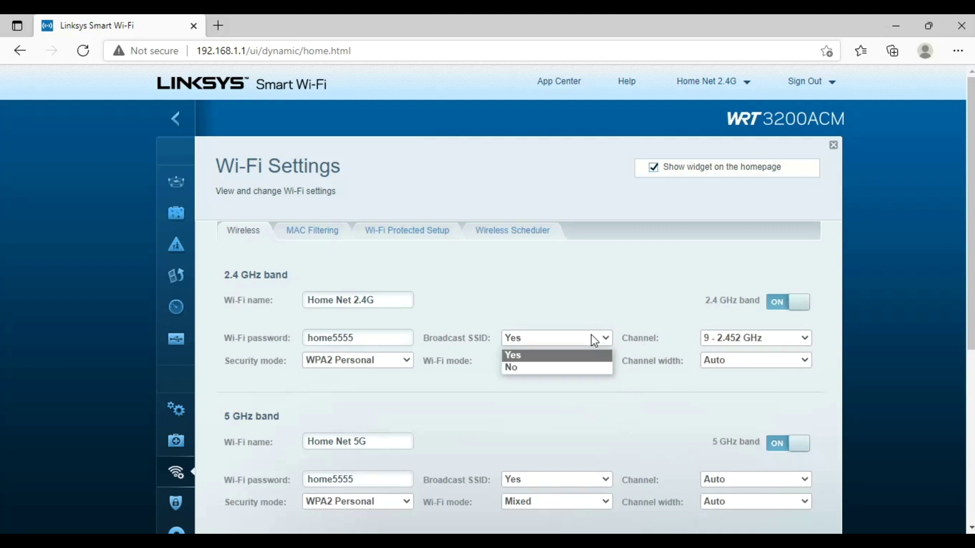
click(591, 337)
- Check the 5 GHz band, keeping its channel on Auto and Wi-Fi mode Mixed
scroll(609, 350, down, 3)
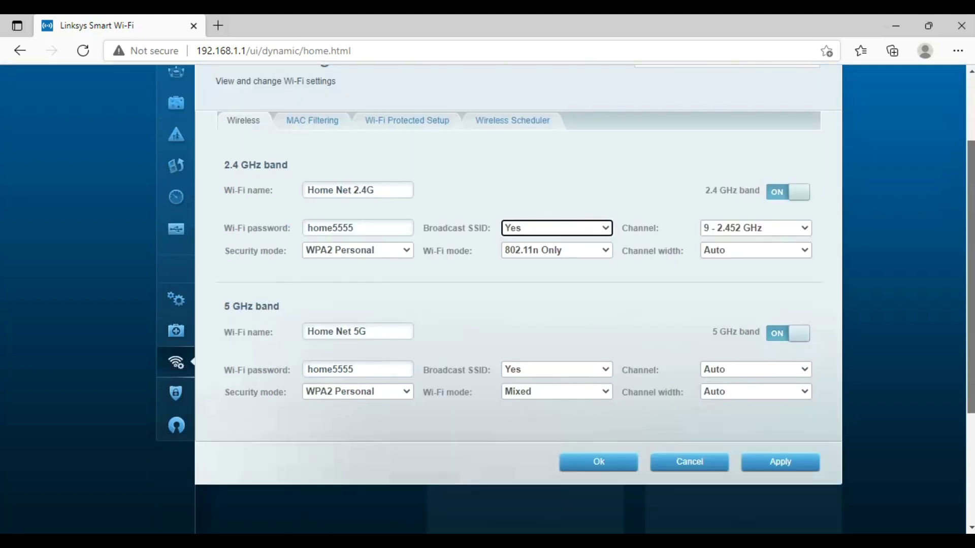
click(735, 339)
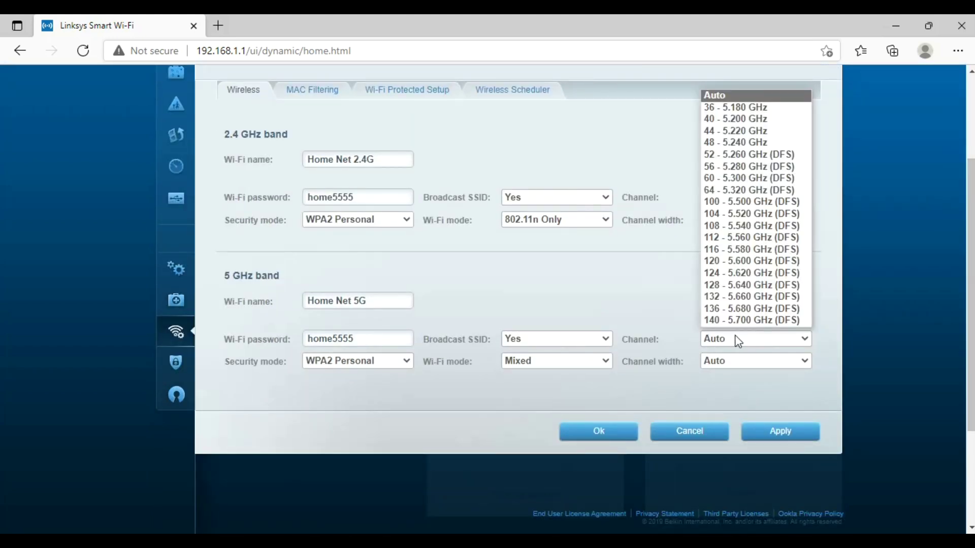
click(738, 341)
click(565, 361)
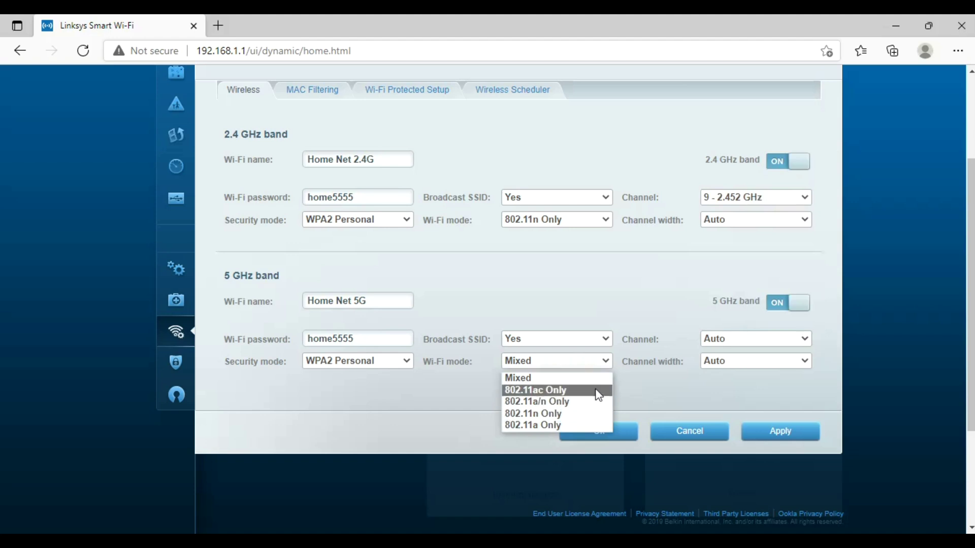
click(577, 379)
- Switch the 2.4 GHz Wi-Fi mode to Mixed and apply the change to the router
click(594, 222)
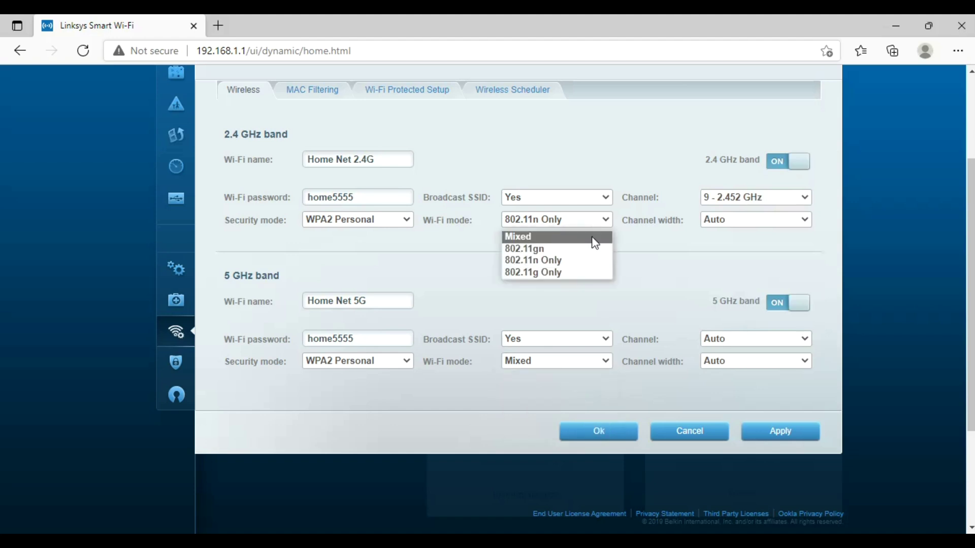
click(593, 234)
click(757, 429)
click(525, 461)
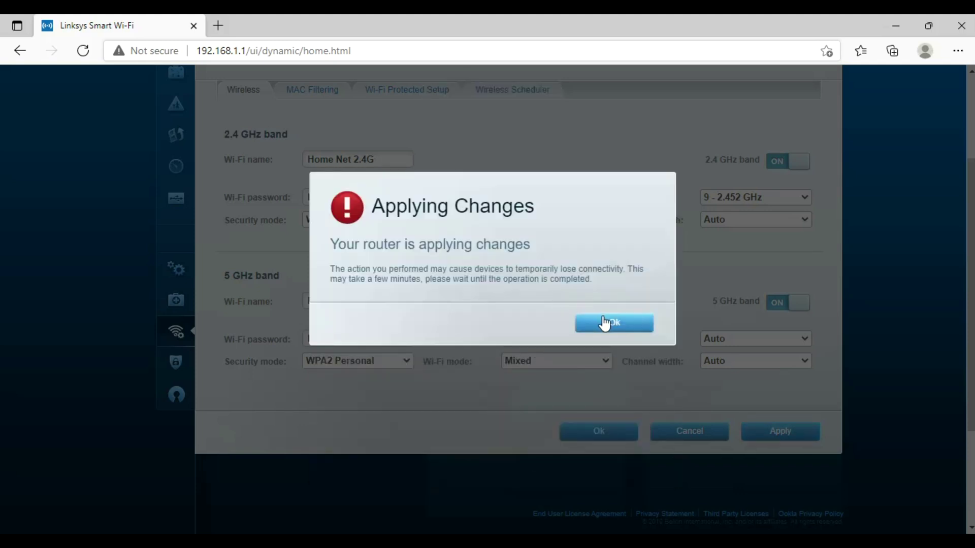
click(604, 323)
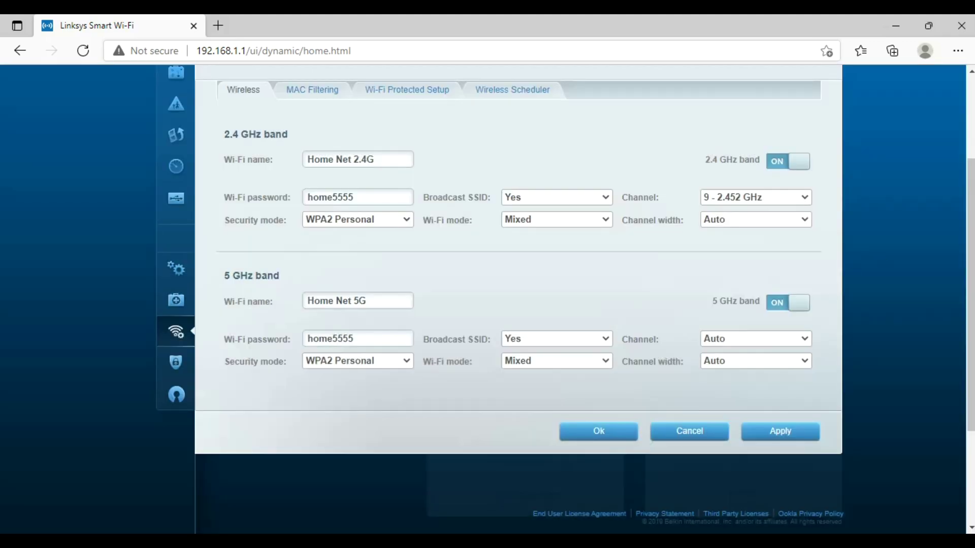
scroll(809, 204, up, 2)
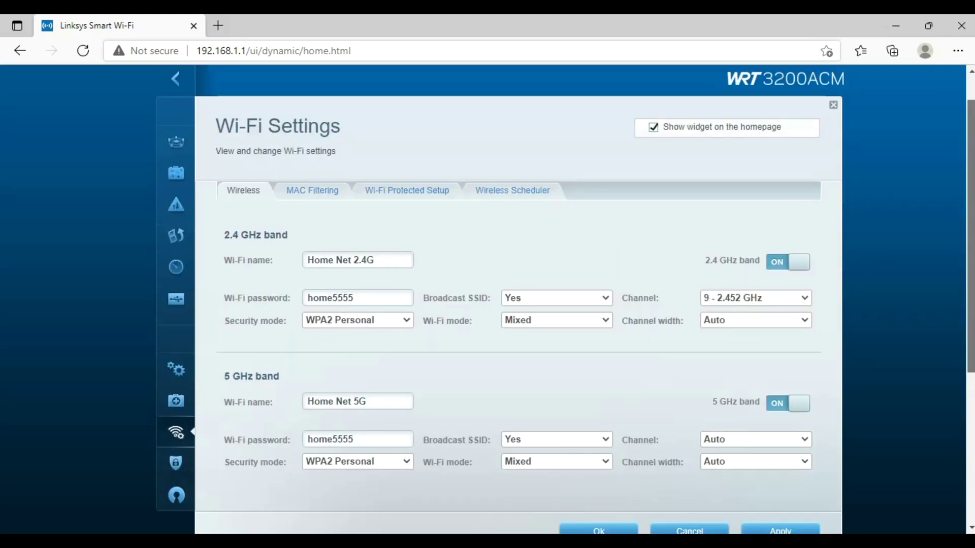
scroll(520, 203, down, 4)
scroll(355, 203, up, 5)
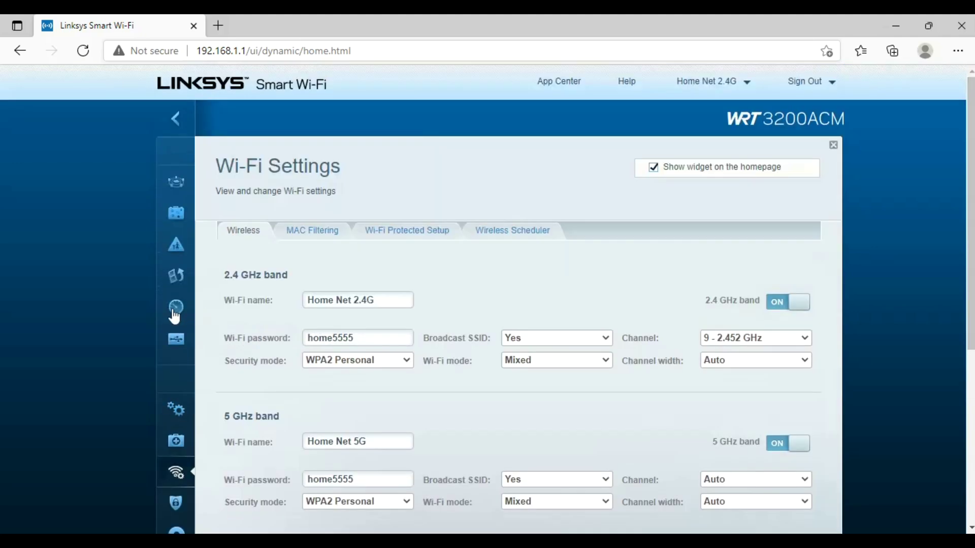
- Leave Wi-Fi Settings, open Media Prioritization and switch it on
click(178, 121)
click(296, 202)
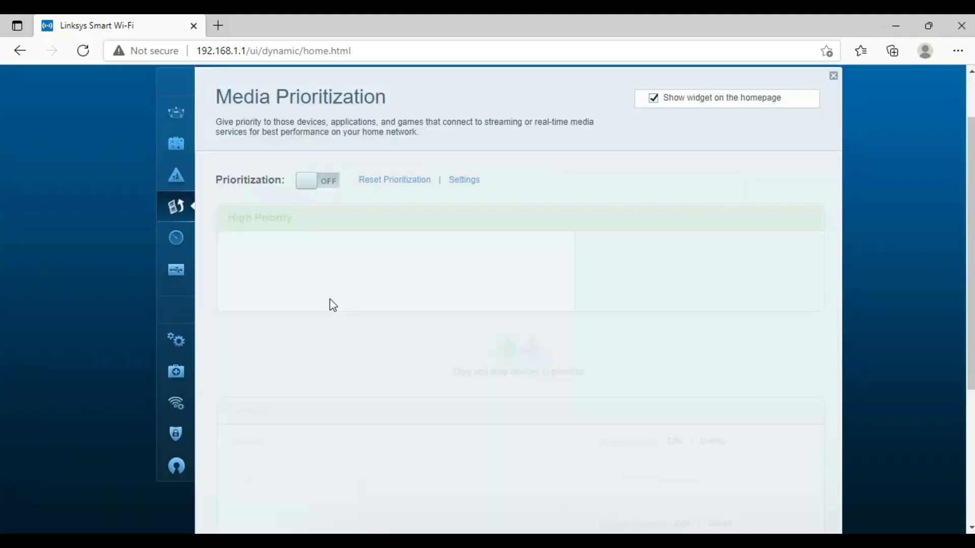
click(316, 180)
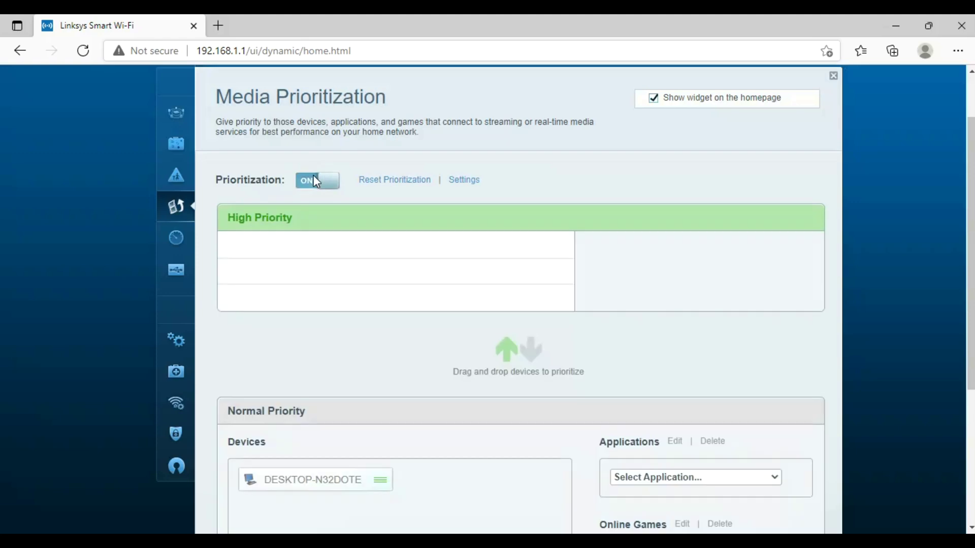
scroll(853, 254, down, 3)
- Choose Xbox Live as the prioritized application and Lord of the Rings Online as the game
click(673, 290)
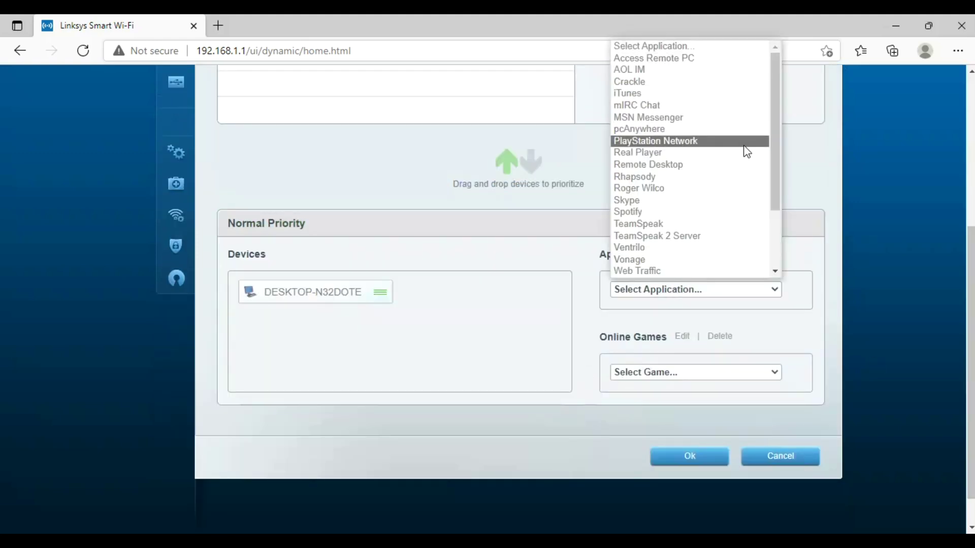
scroll(775, 168, down, 1)
drag(779, 171, 790, 251)
click(714, 247)
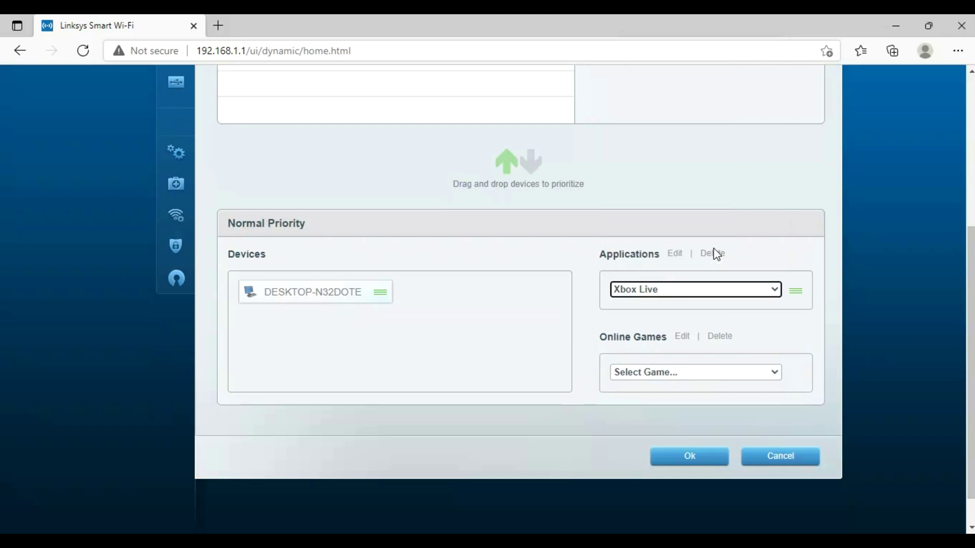
click(736, 372)
scroll(734, 351, down, 2)
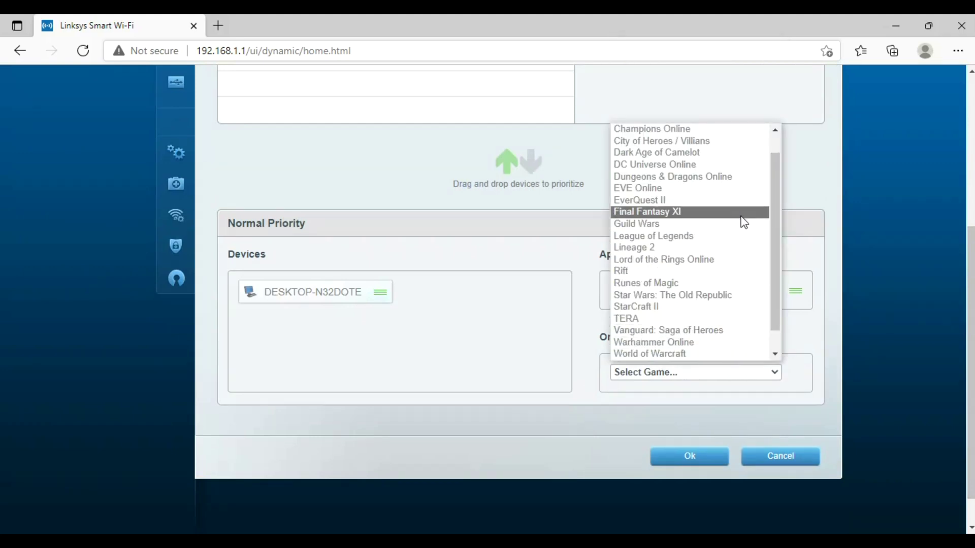
click(731, 260)
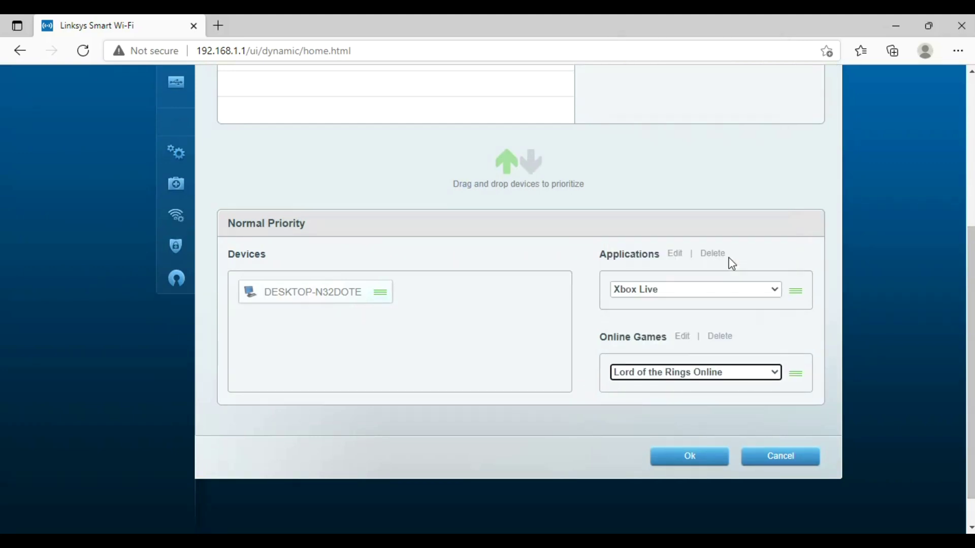
- Try moving DESKTOP-N32DOTE to high priority, then switch prioritization off and return to the dashboard
drag(380, 292, 407, 336)
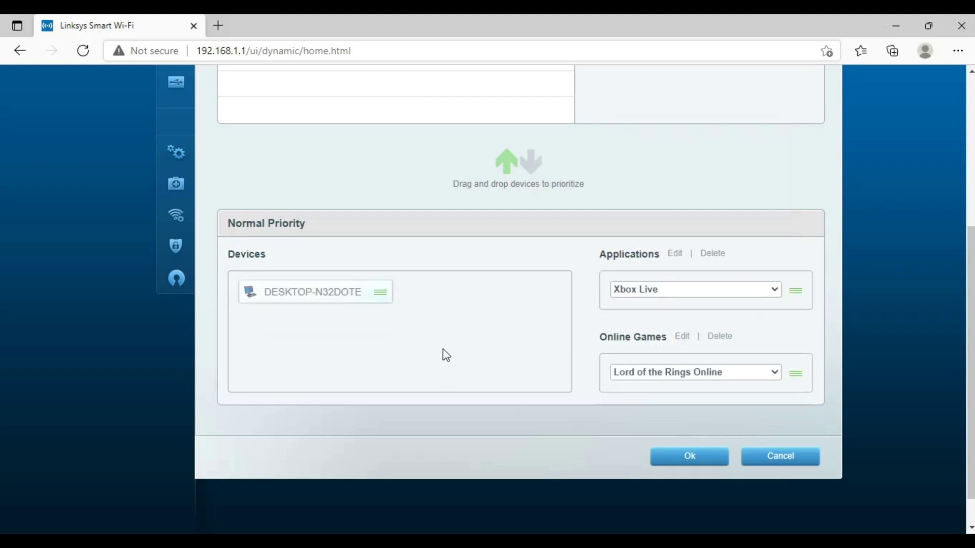
drag(968, 299, 963, 125)
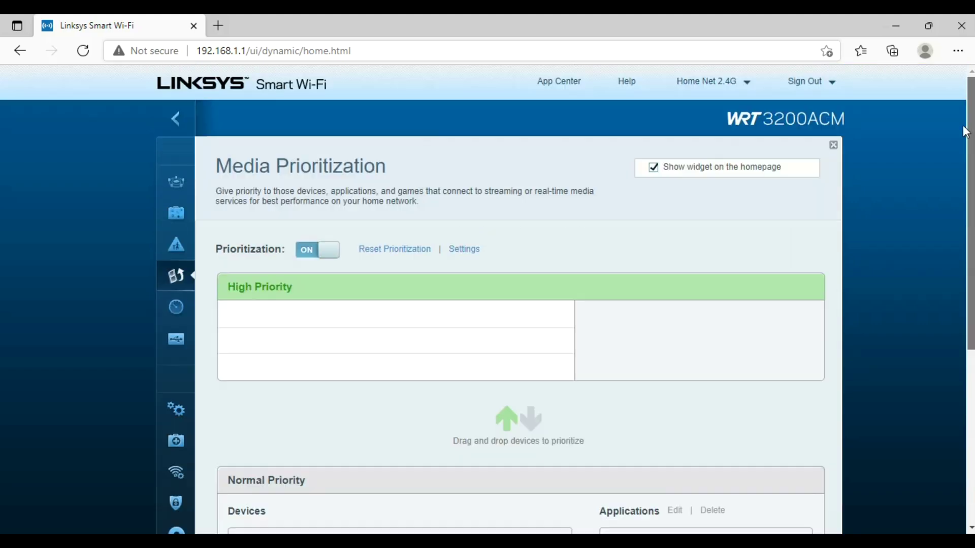
click(318, 251)
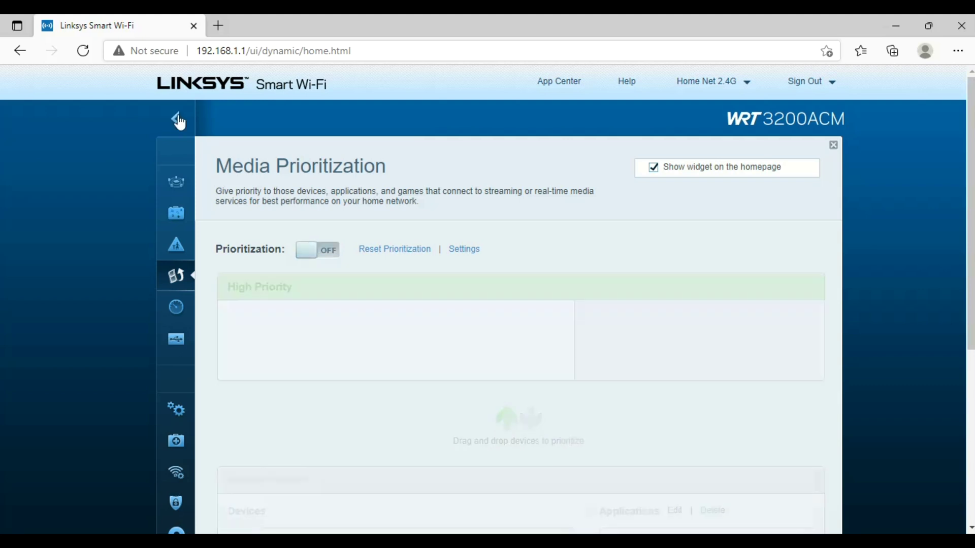
click(178, 119)
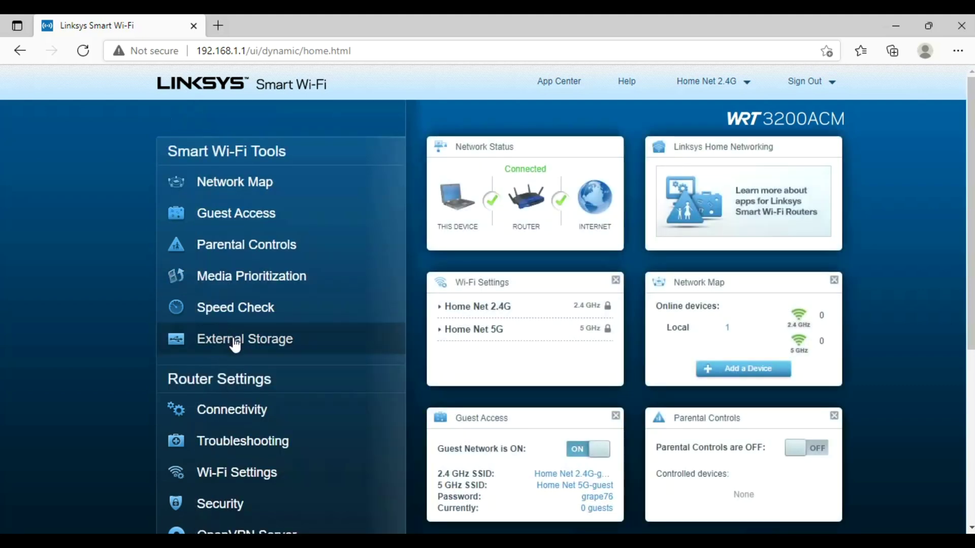
- View the External Storage page, which shows no attached device, and return to the dashboard
click(234, 340)
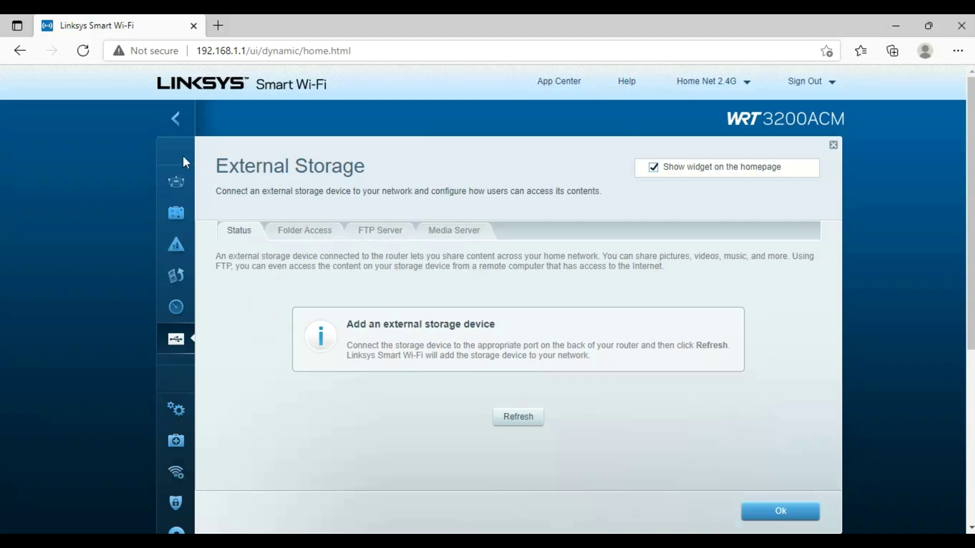
click(175, 119)
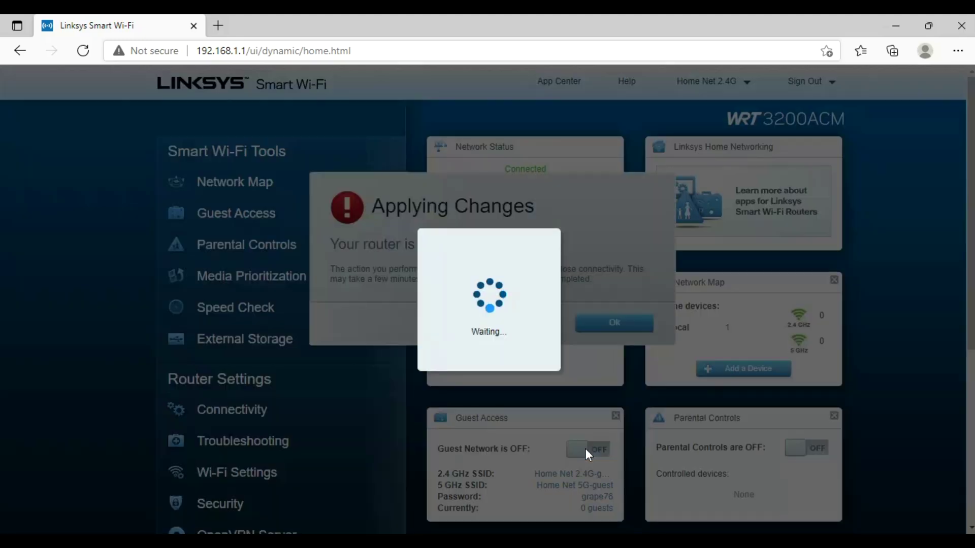
- Acknowledge the applying-changes notice for the guest network switch-off, then open the Network Map
click(627, 321)
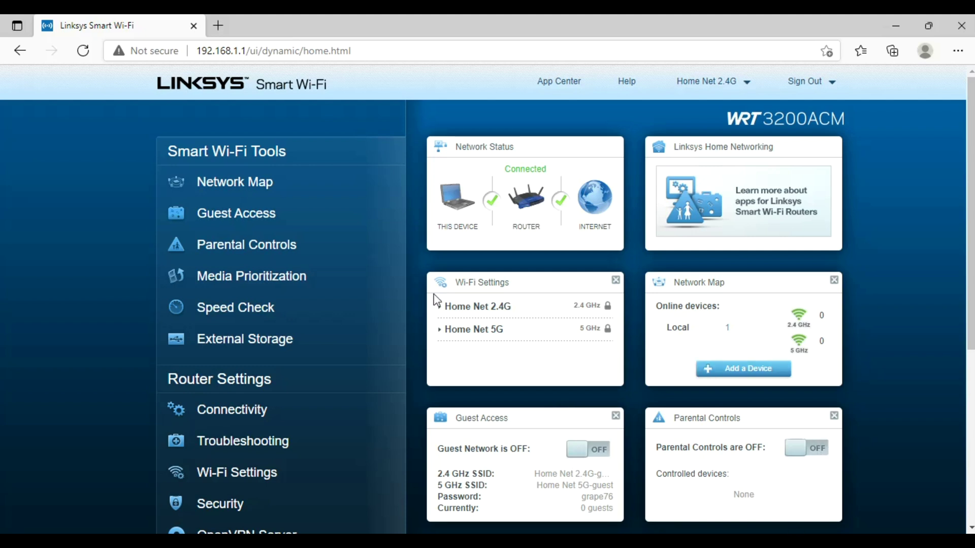
click(253, 182)
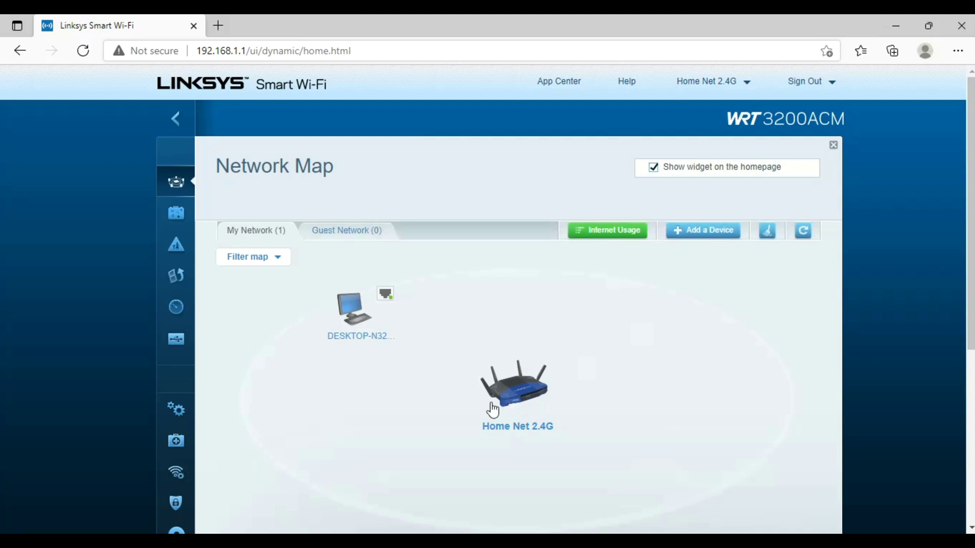
- Check the Guest and My Network maps, refresh to show the newly joined phone, then return home
click(354, 233)
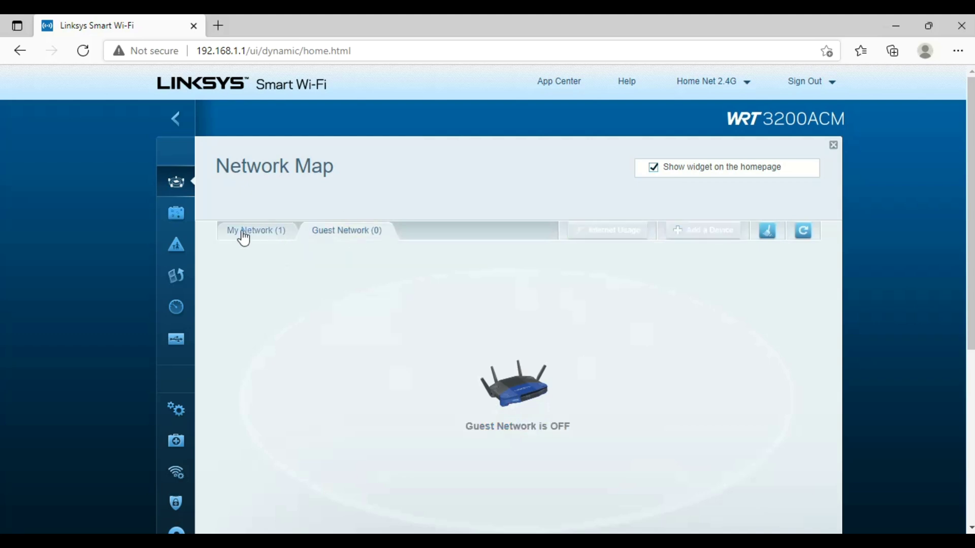
click(243, 235)
click(802, 231)
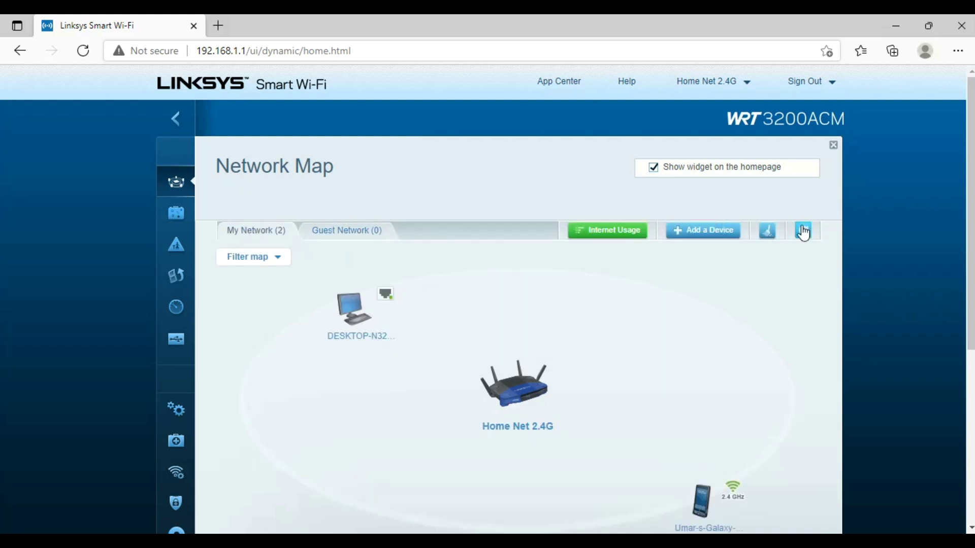
scroll(508, 356, down, 2)
scroll(507, 356, up, 2)
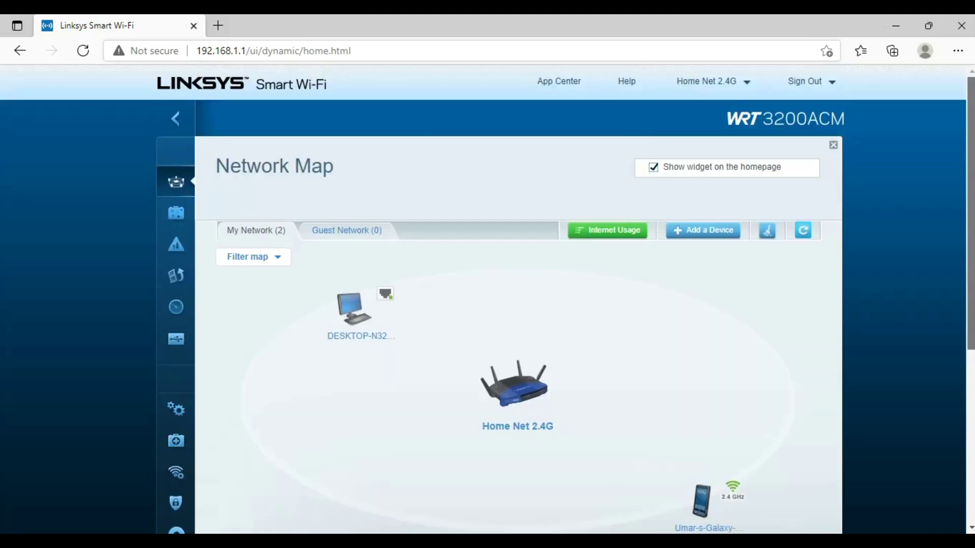
click(175, 117)
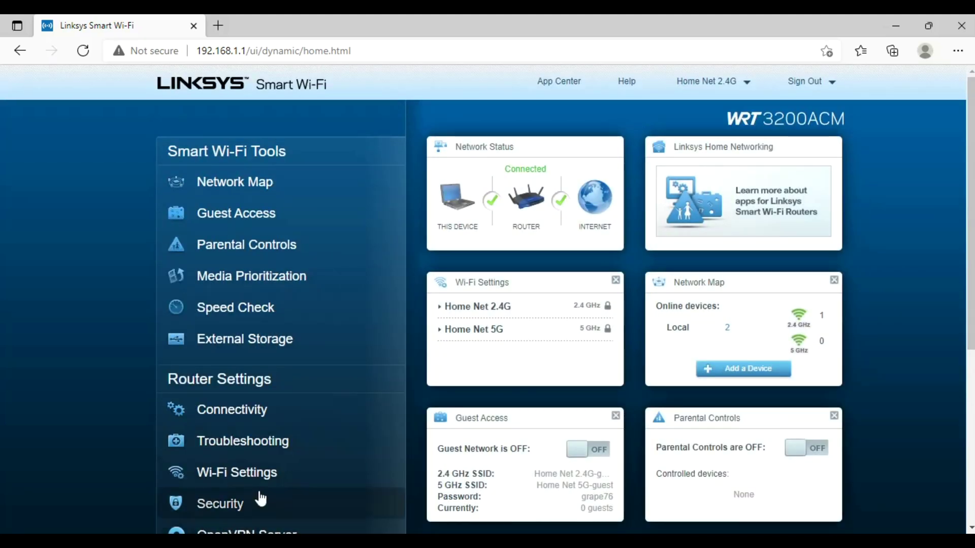
- Try DMZ with Specified Range and Any IP Address, leave it off, then view Apps and Gaming DDNS
click(262, 500)
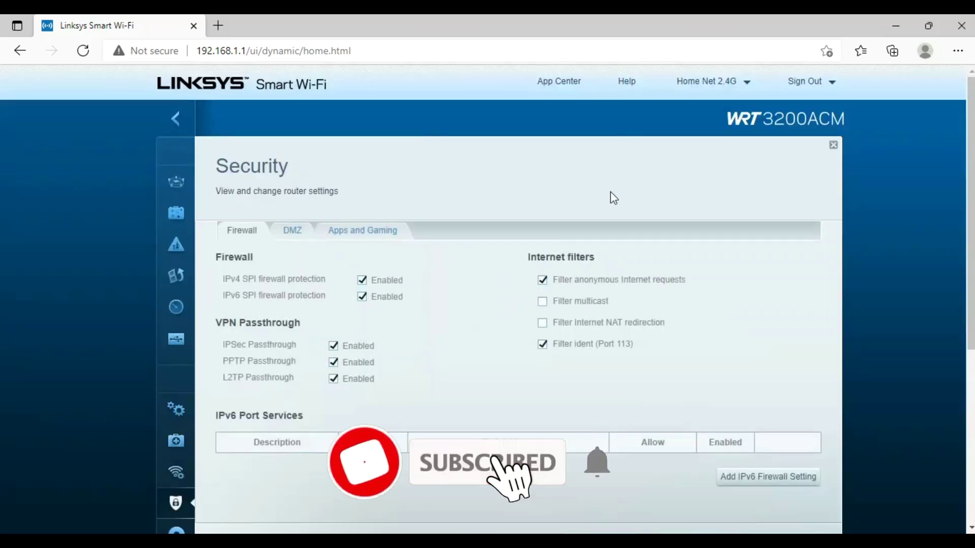
click(293, 232)
click(247, 289)
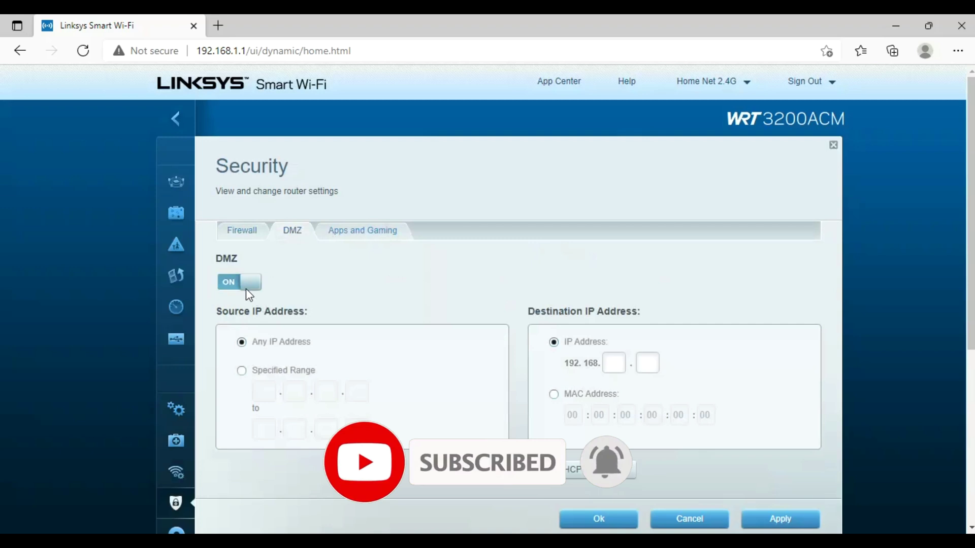
click(242, 372)
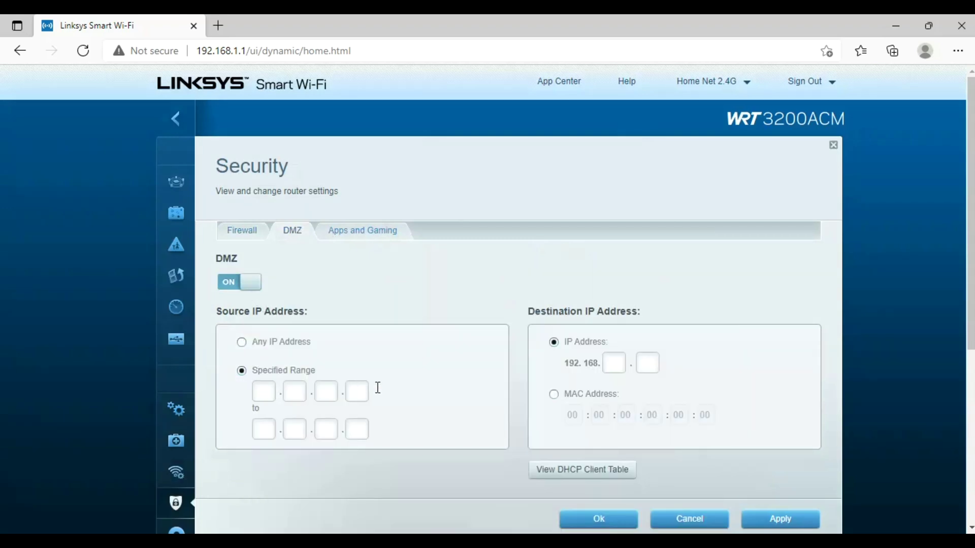
click(242, 343)
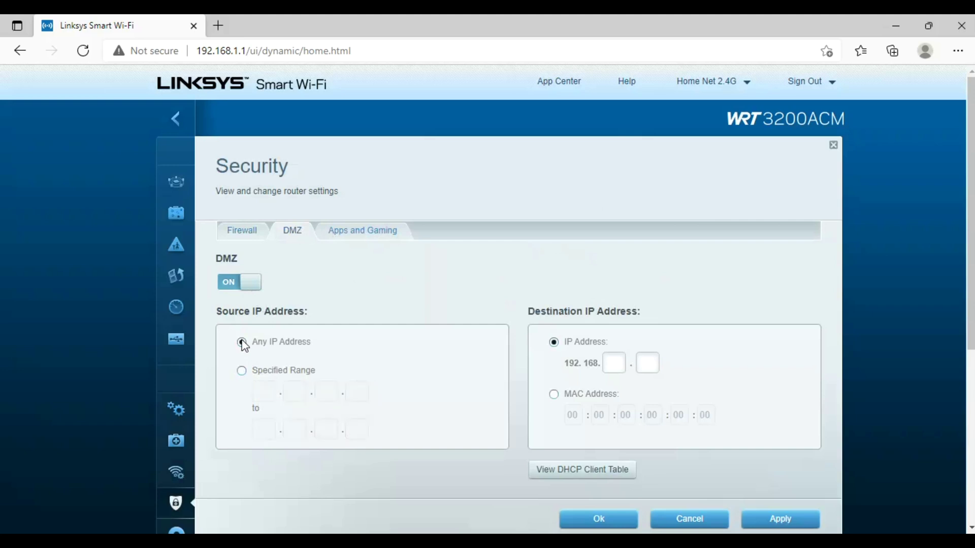
click(231, 280)
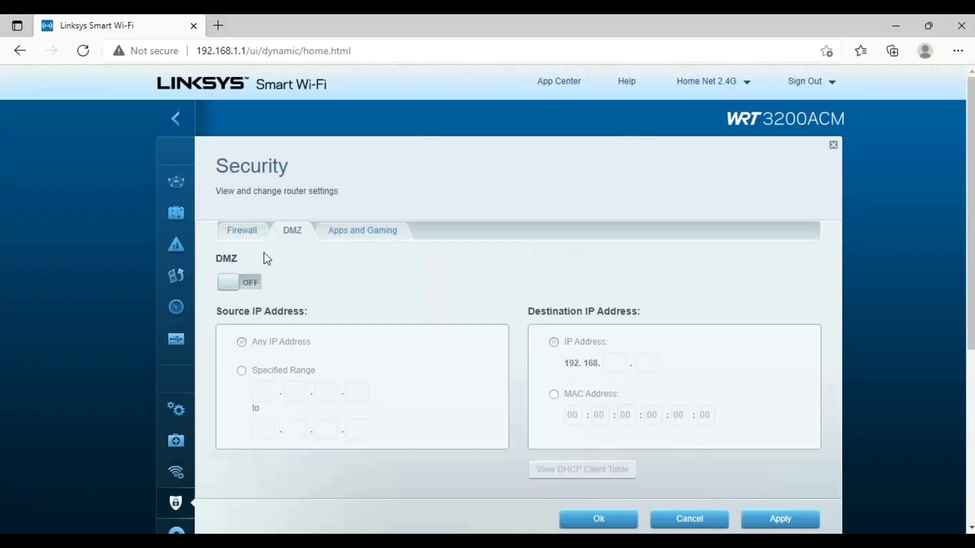
click(348, 233)
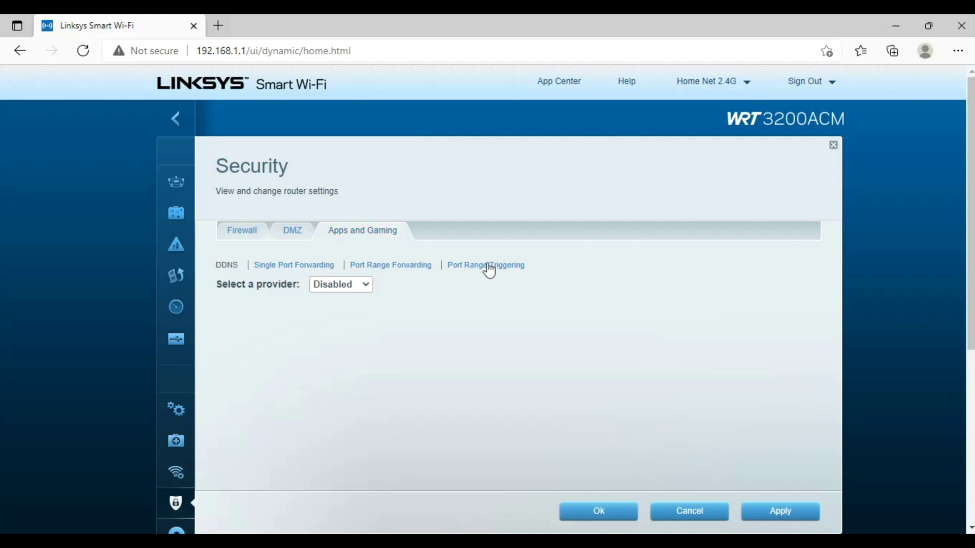
- Enable parental controls for the Galaxy phone, blocking internet at Specific Times
click(177, 245)
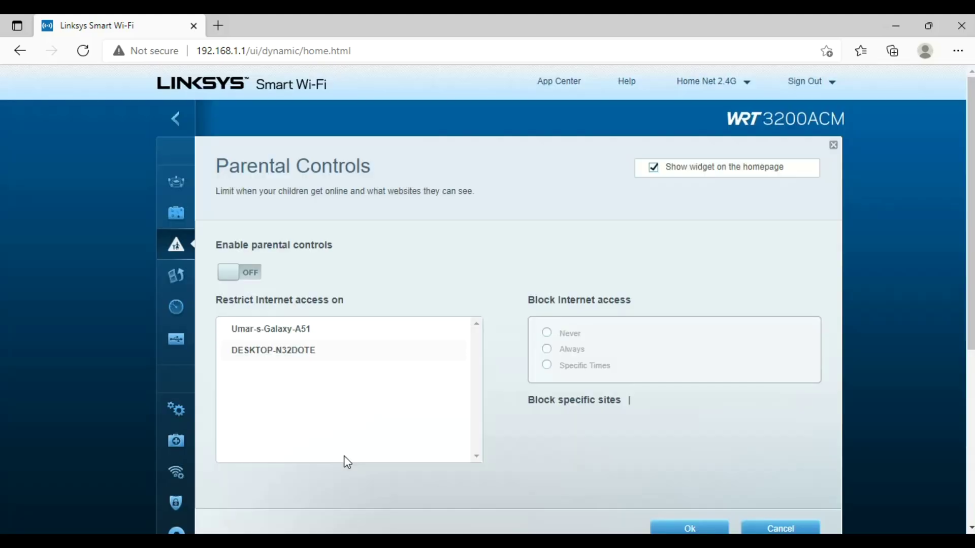
click(247, 277)
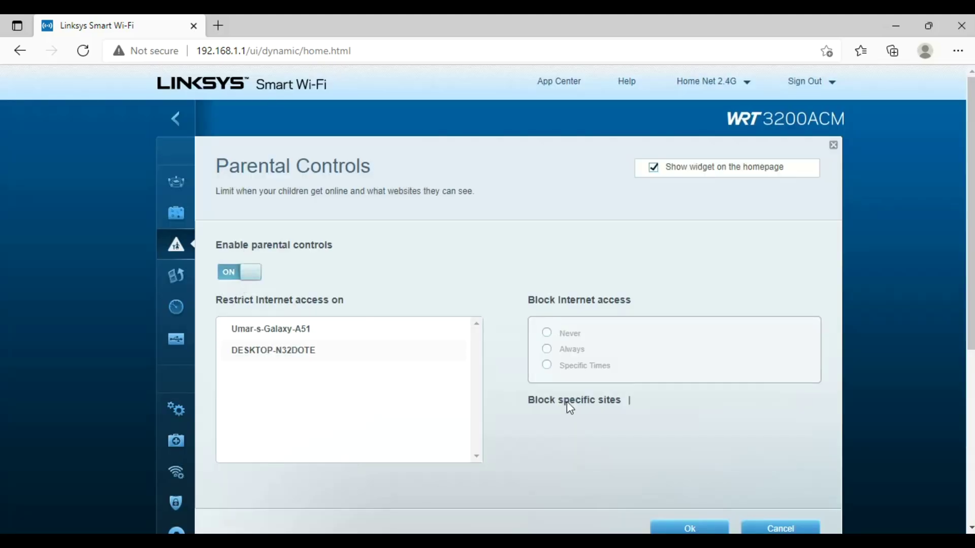
scroll(971, 213, down, 2)
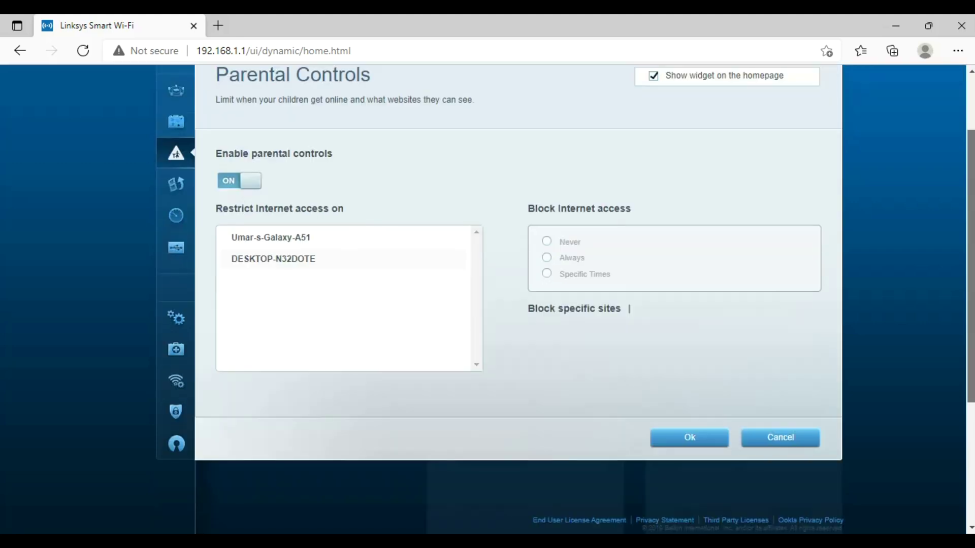
click(335, 248)
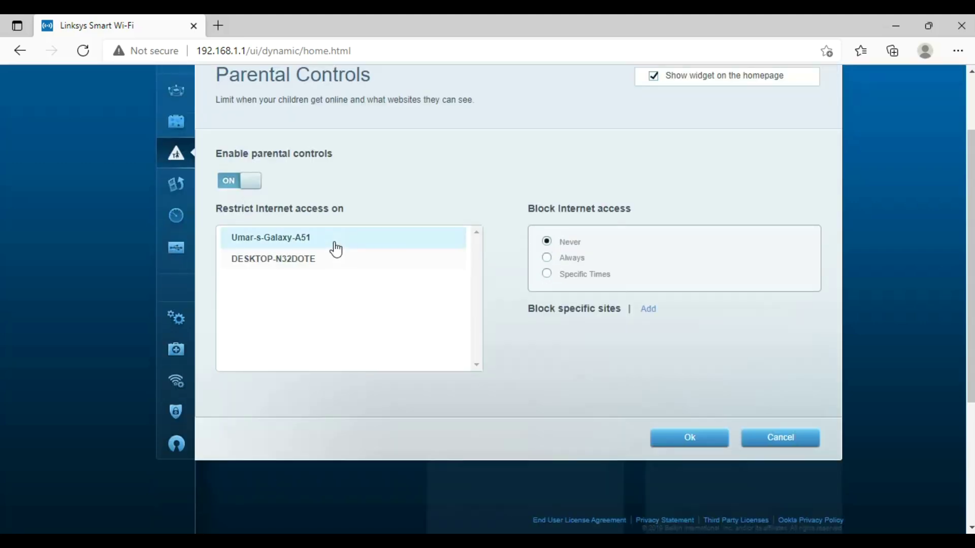
click(547, 275)
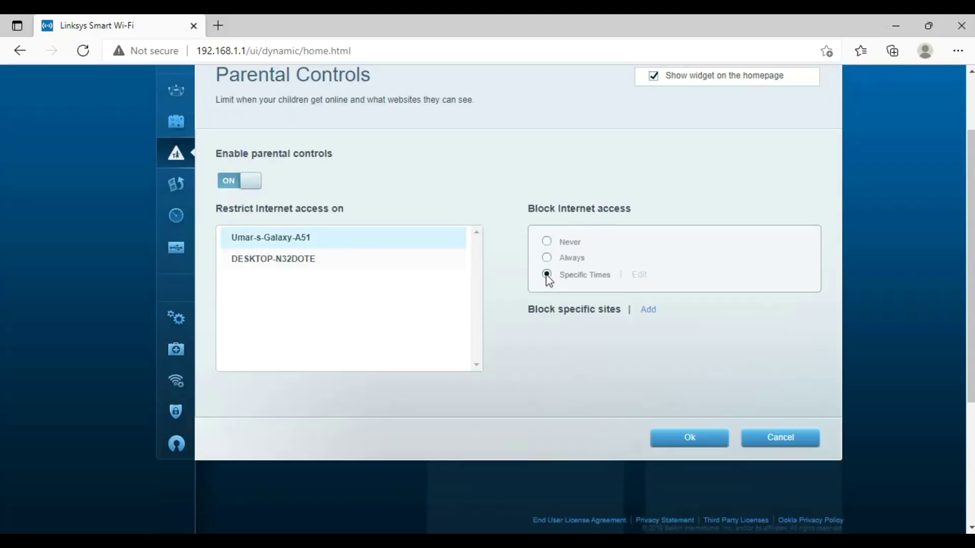
- Mark blocked hours: Sunday and Monday 8 AM and 4 PM, Tuesday 9 AM and 3 PM
click(643, 275)
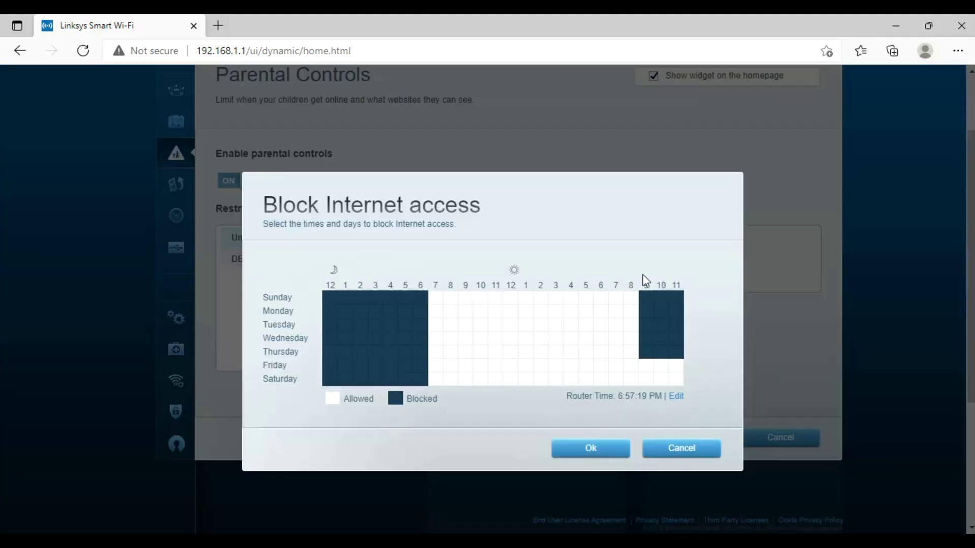
click(450, 300)
click(569, 300)
click(453, 312)
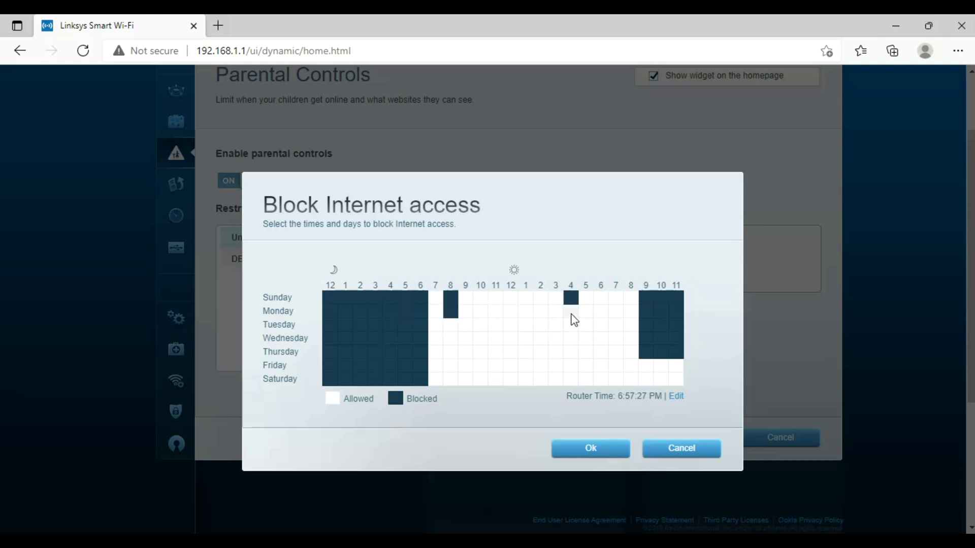
click(570, 311)
click(466, 325)
click(556, 326)
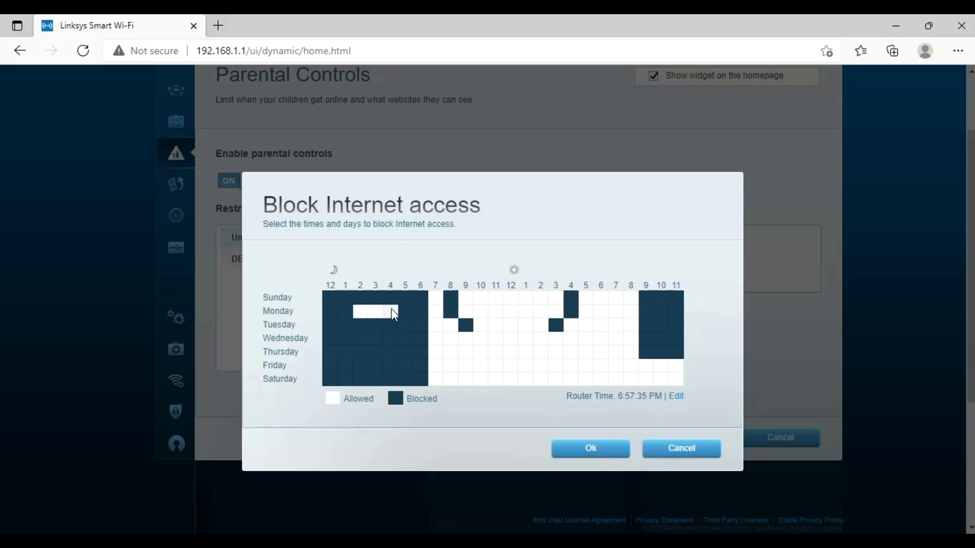
- Allow Monday early morning, cancel the schedule changes, and switch parental controls off
click(426, 312)
click(686, 449)
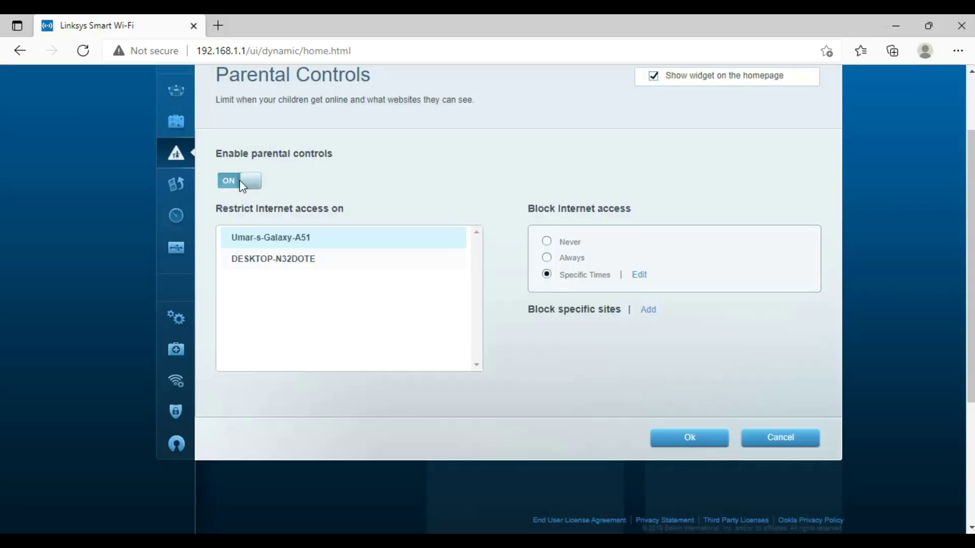
click(243, 183)
- Review the OpenVPN Server settings, leaving the server off, then go to the Network Map
scroll(203, 223, down, 2)
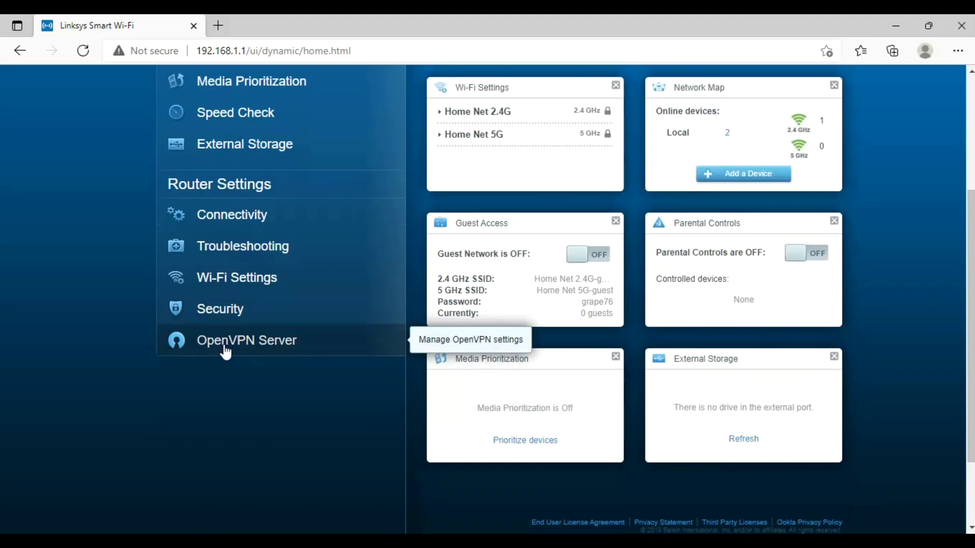
click(224, 344)
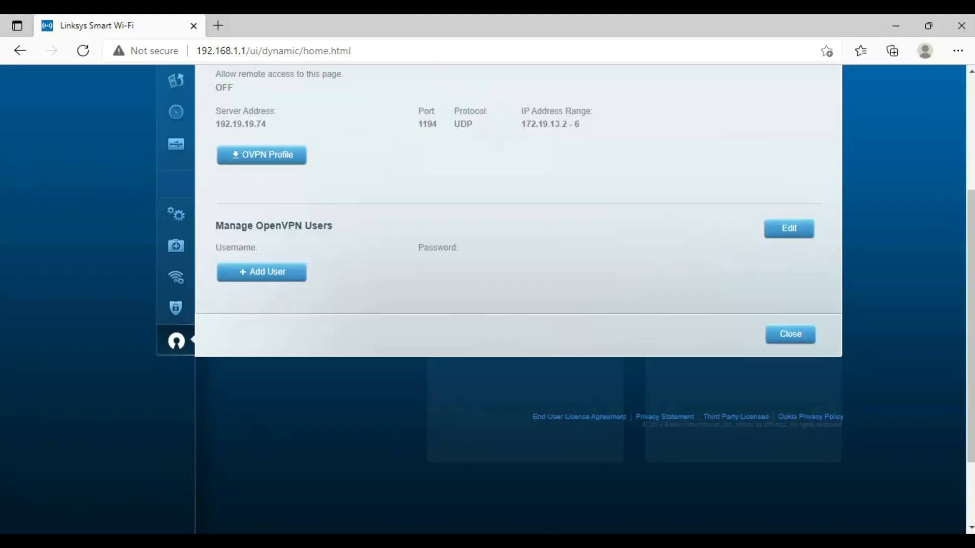
scroll(508, 304, up, 4)
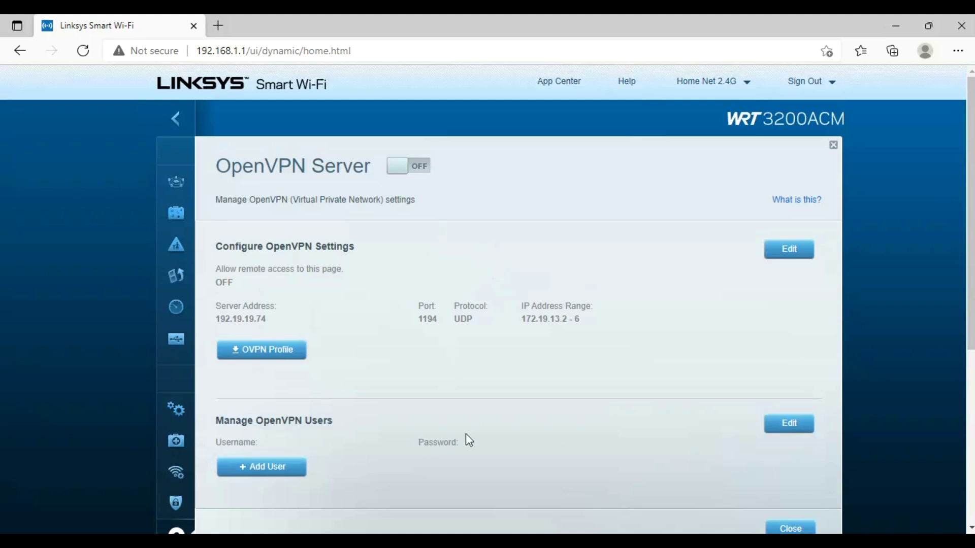
scroll(938, 285, down, 6)
scroll(938, 285, up, 4)
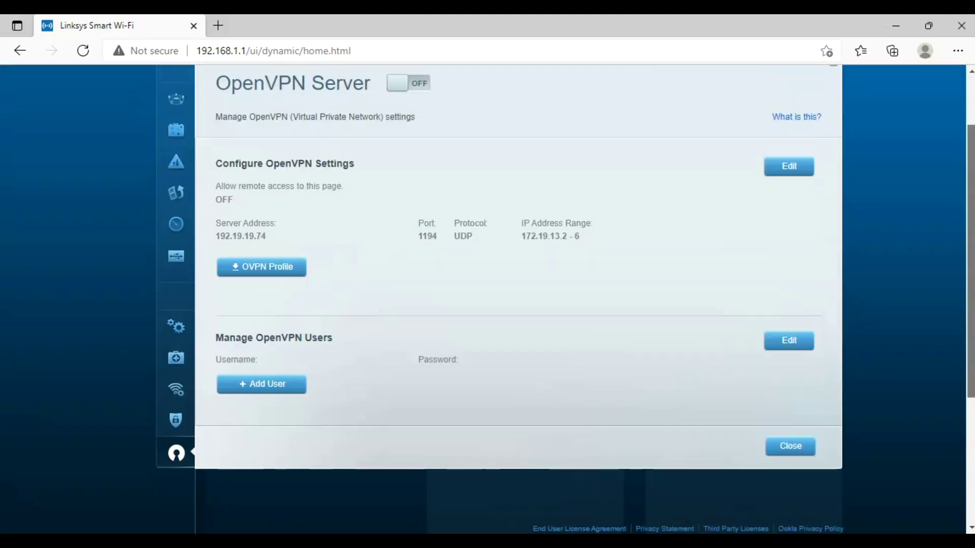
scroll(565, 298, up, 1)
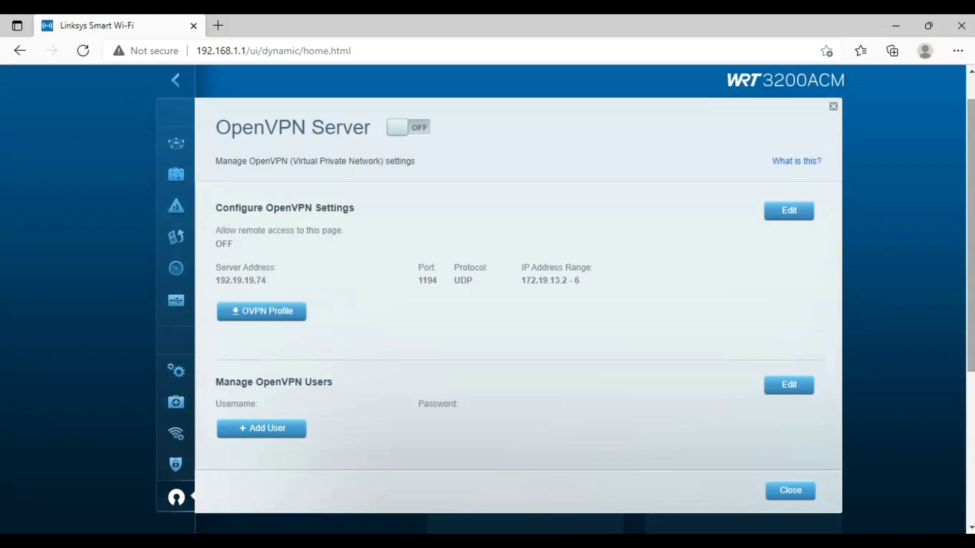
scroll(968, 97, up, 1)
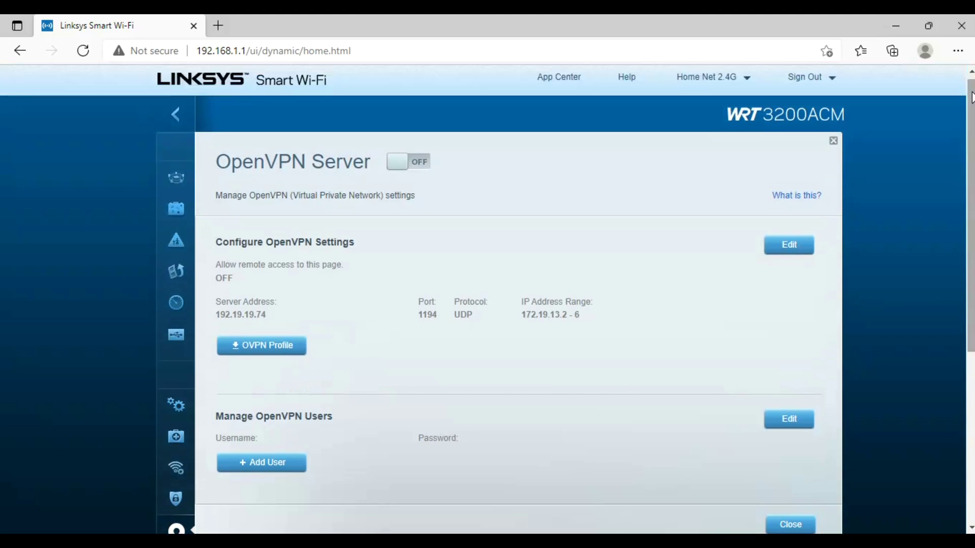
click(177, 183)
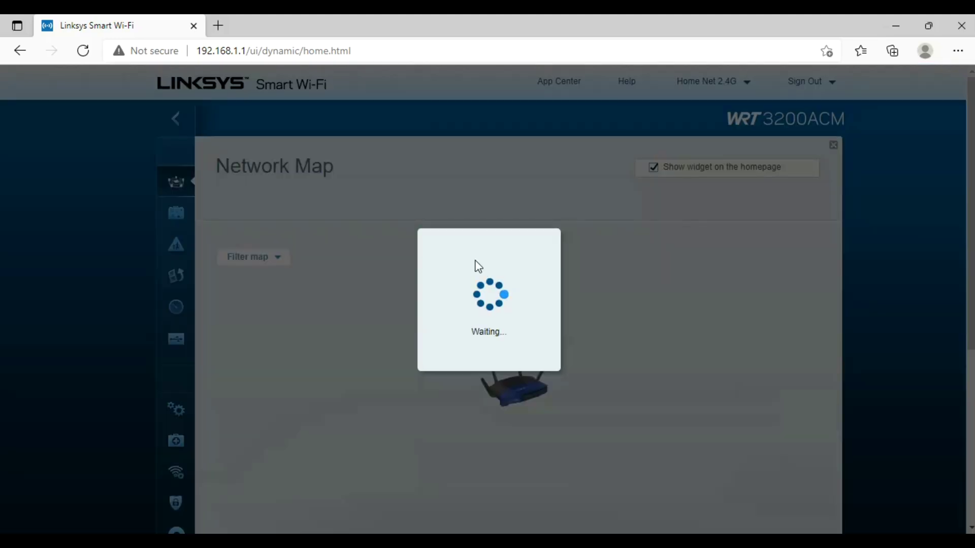